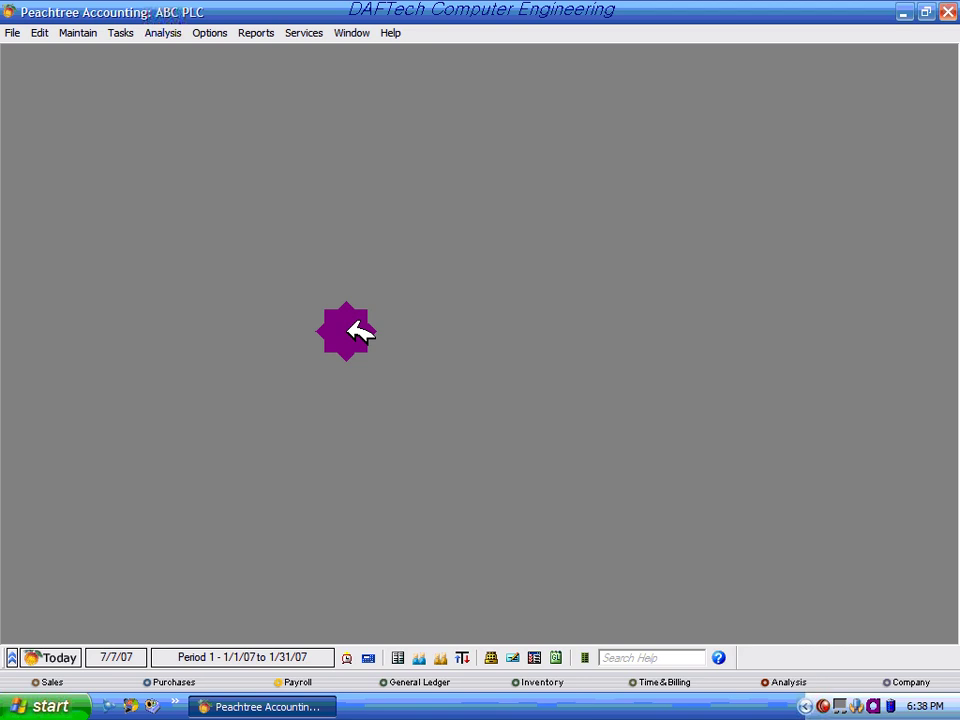
- Start the Payroll Setup Wizard from the default information settings and advance past the tax table information to Initial Payroll Setup
click(80, 31)
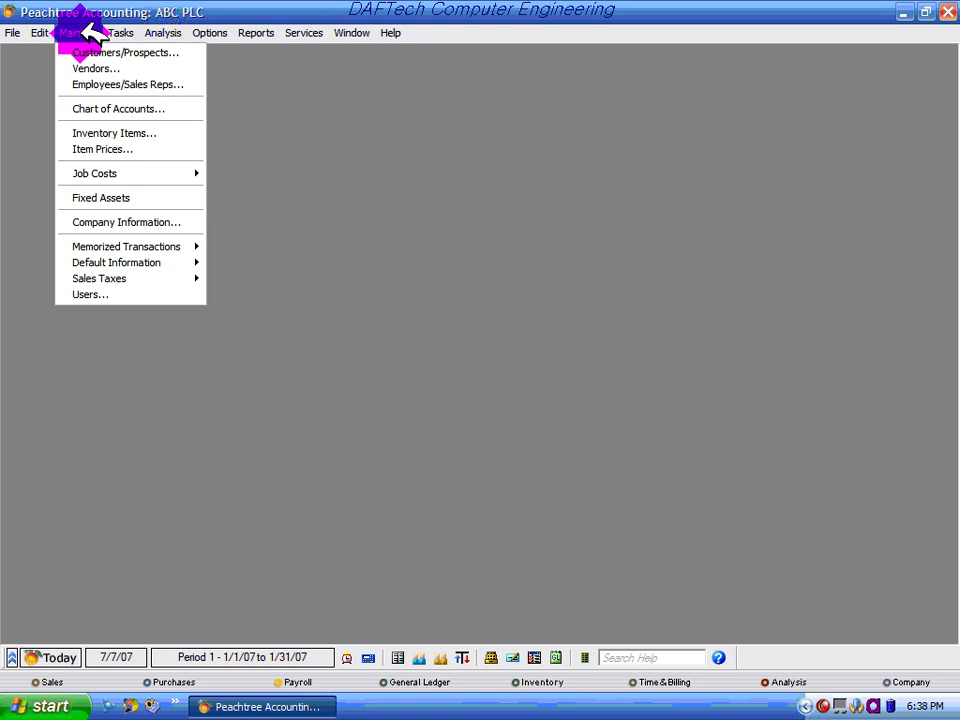
mouse_move(112, 262)
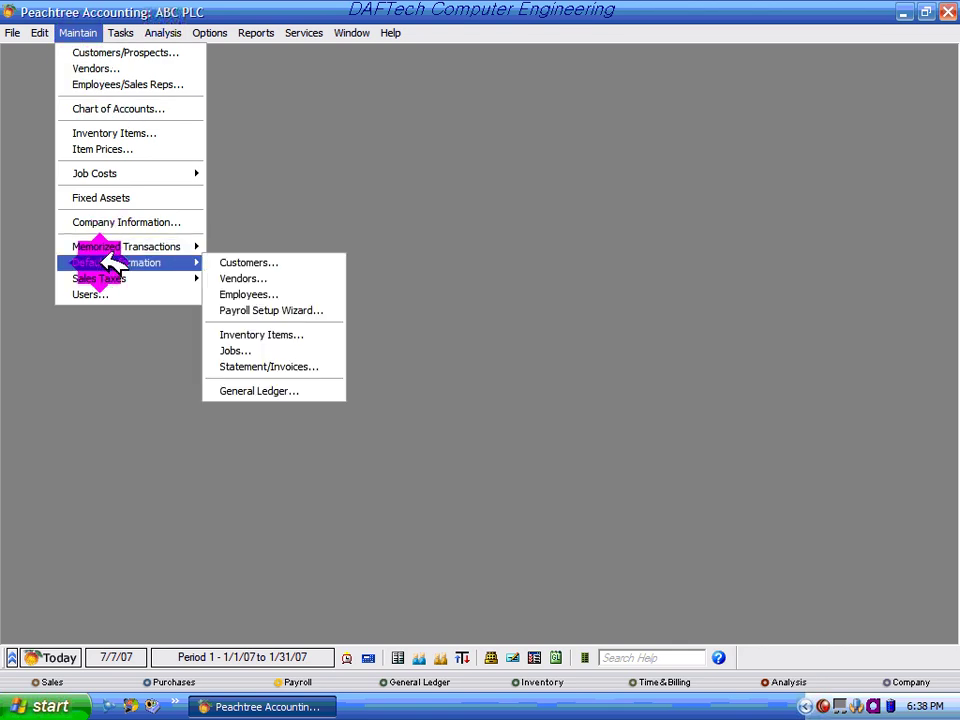
click(265, 292)
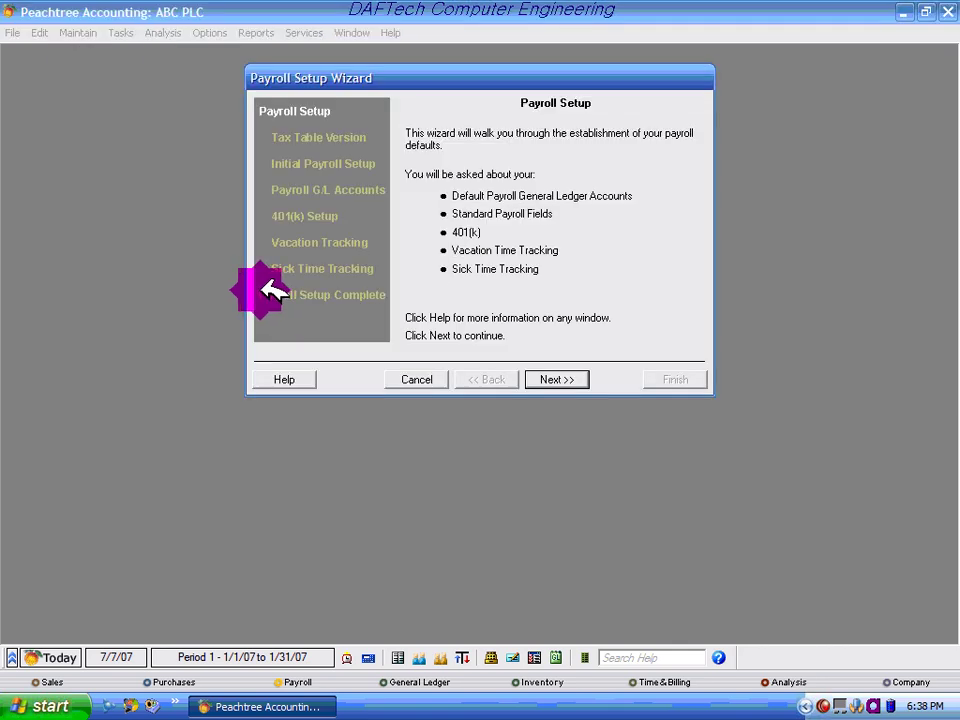
drag(522, 76, 473, 84)
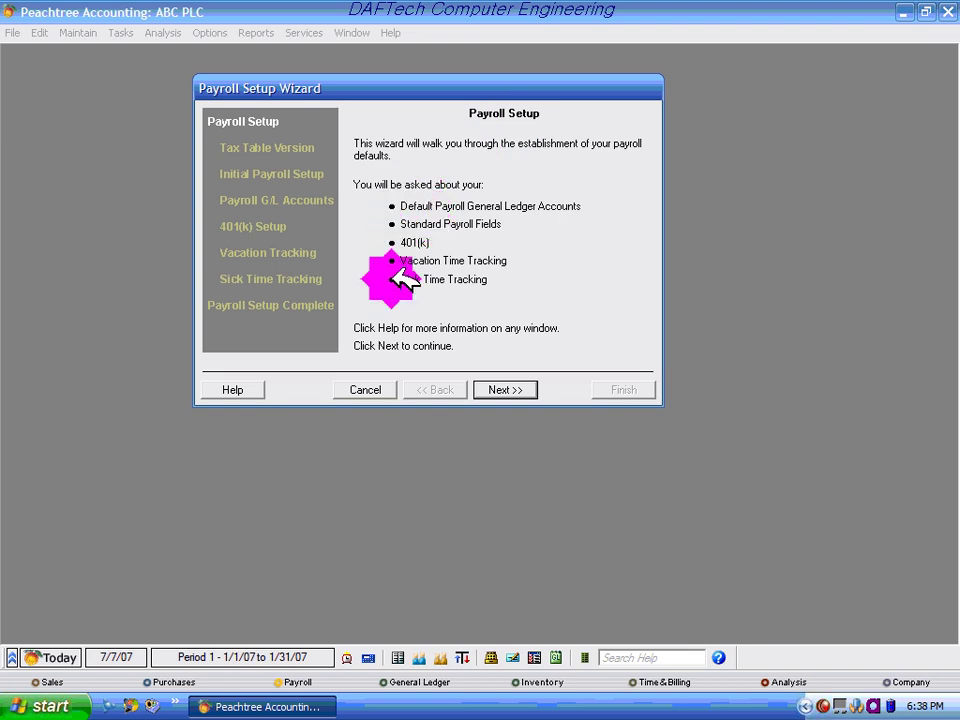
click(505, 389)
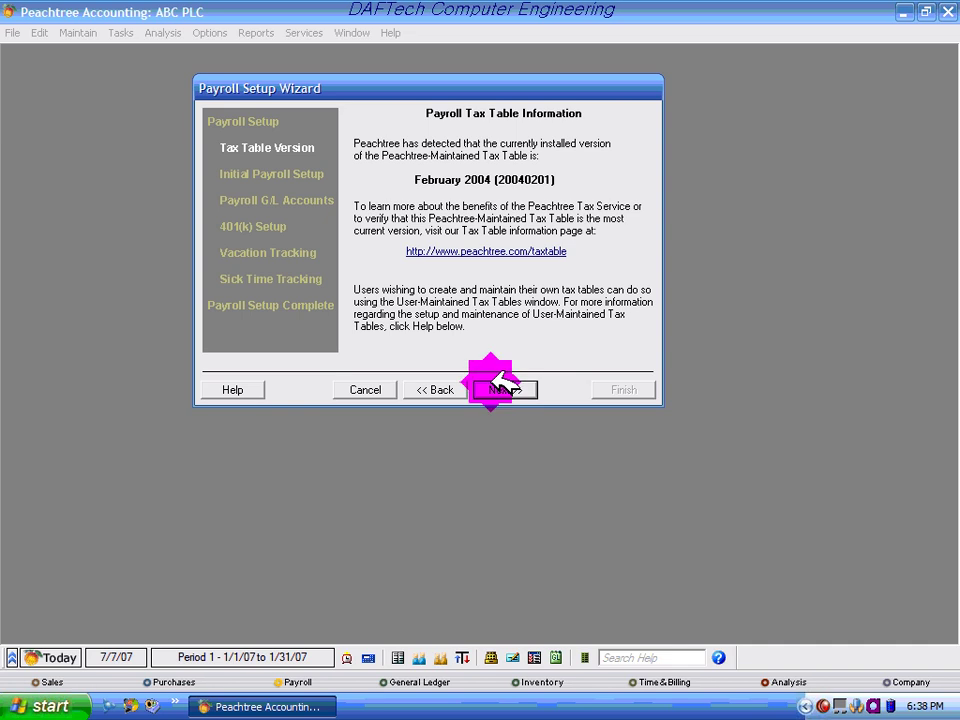
click(503, 389)
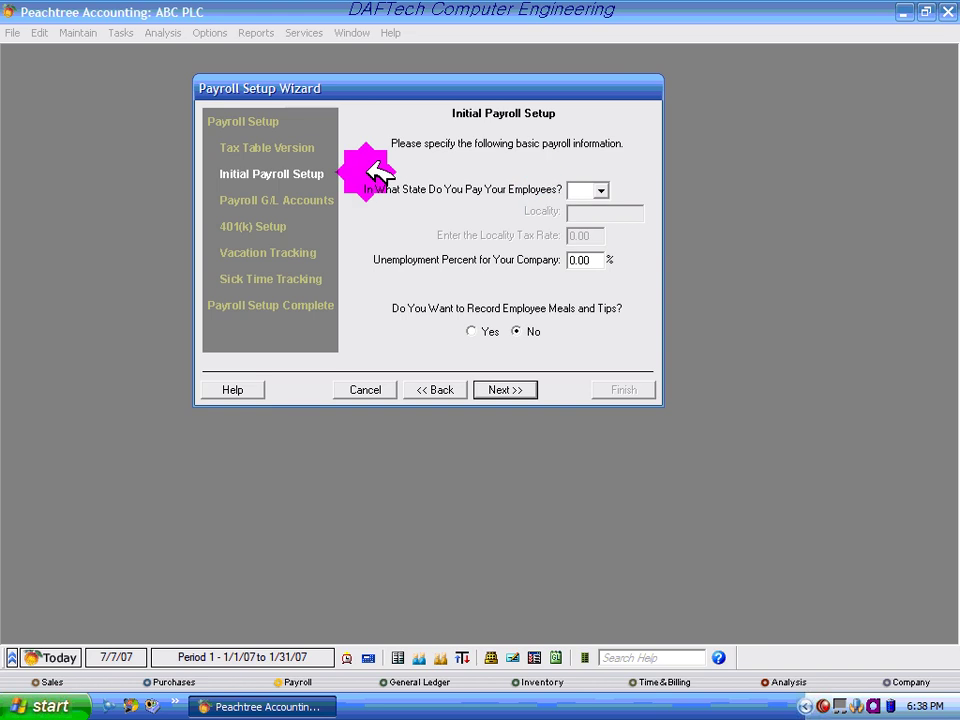
drag(283, 88, 262, 94)
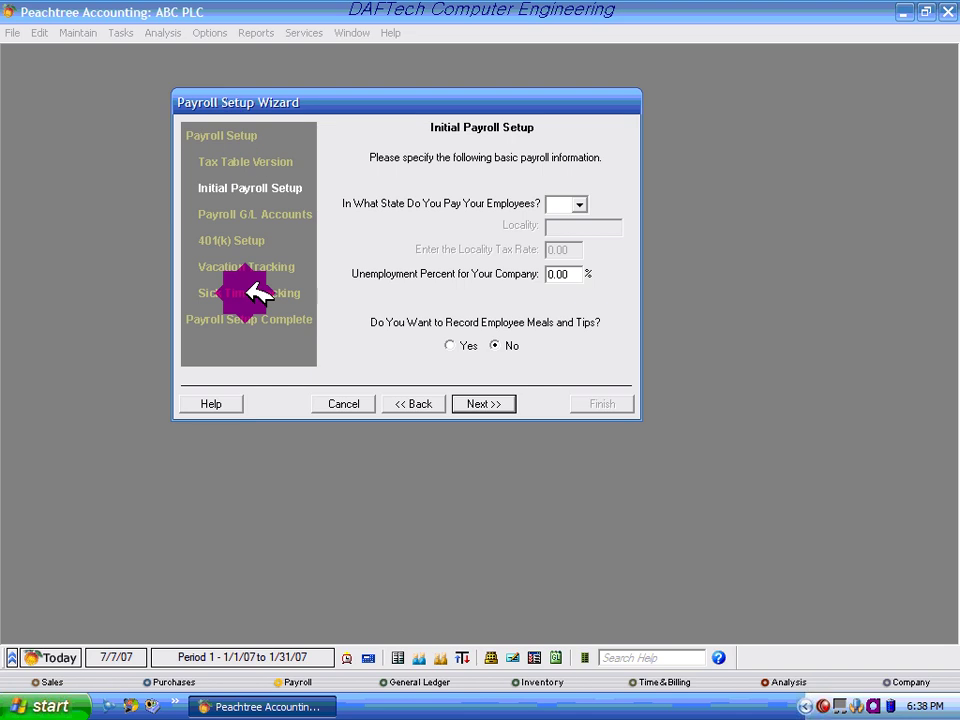
- Set the state in which employees are paid to DC and continue to the default payroll G/L accounts
click(578, 203)
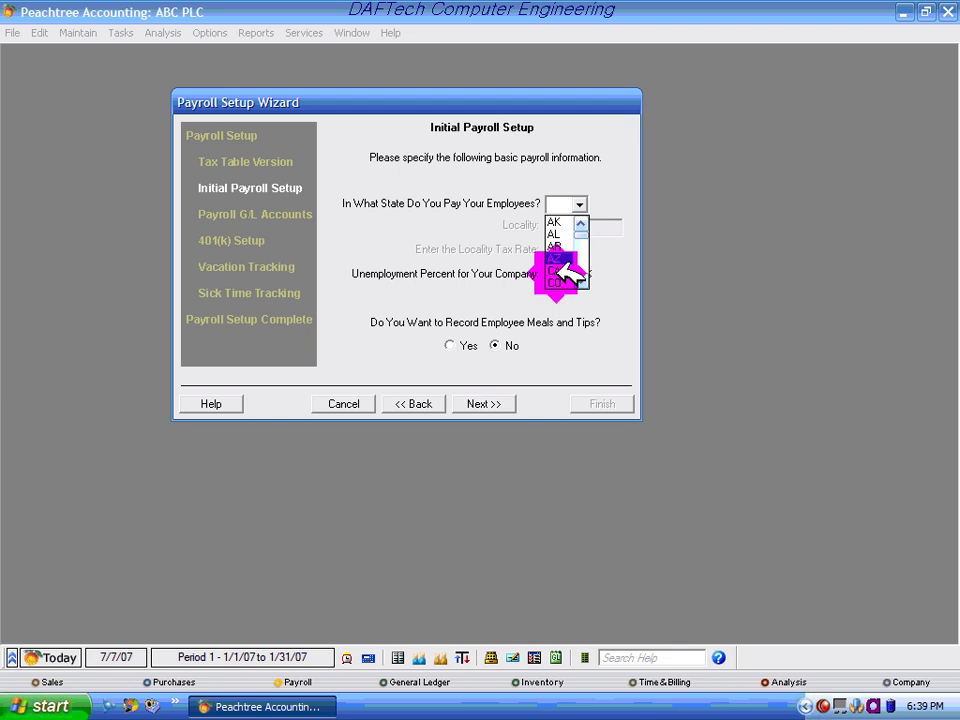
click(562, 221)
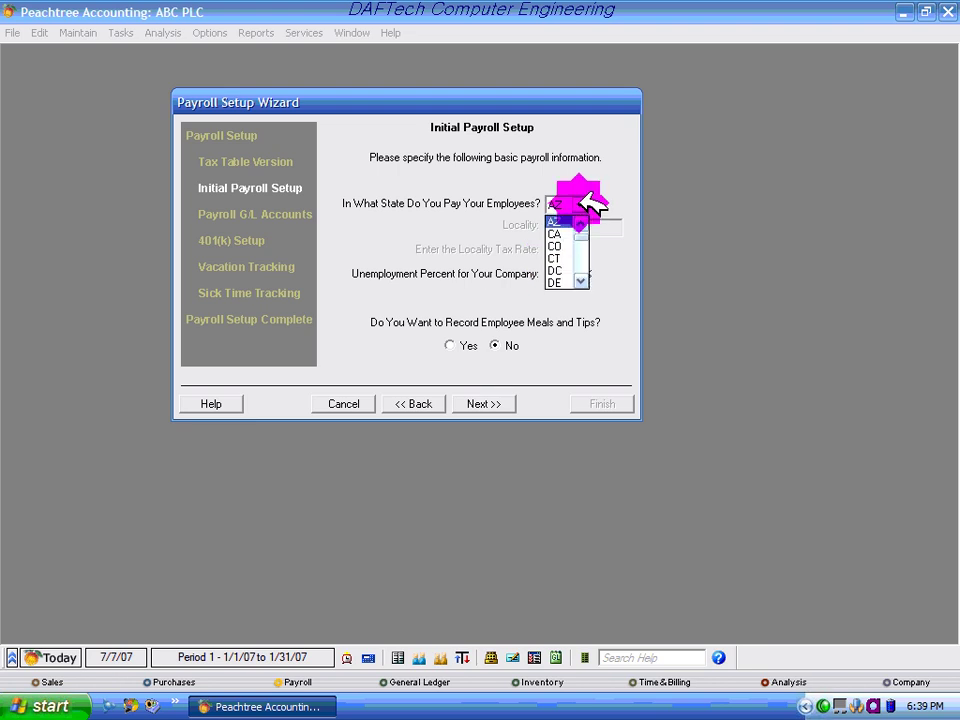
click(563, 269)
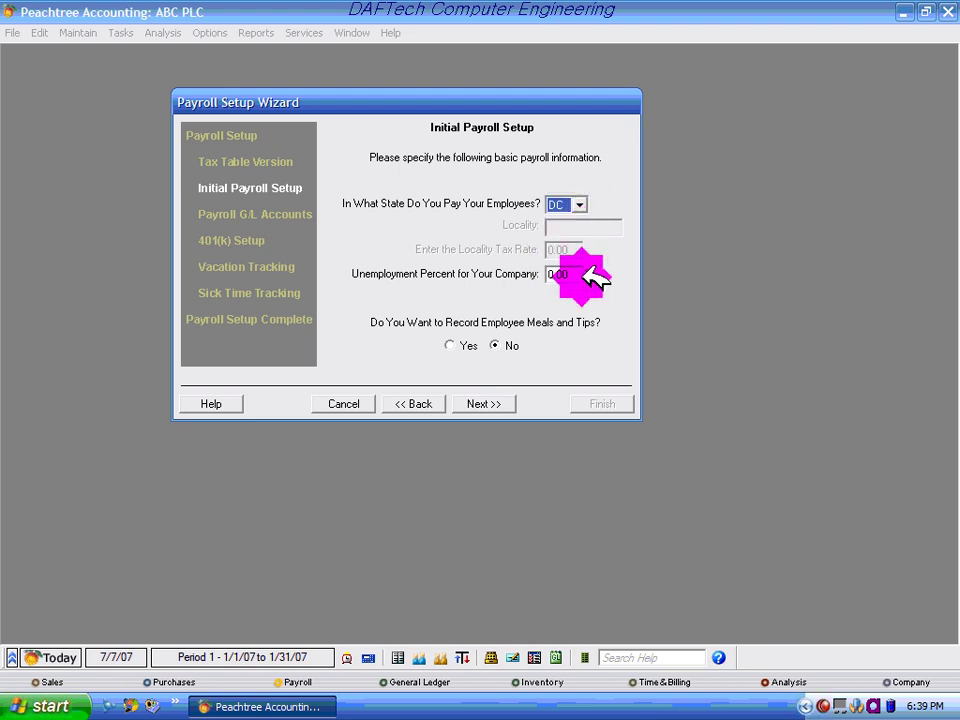
click(488, 401)
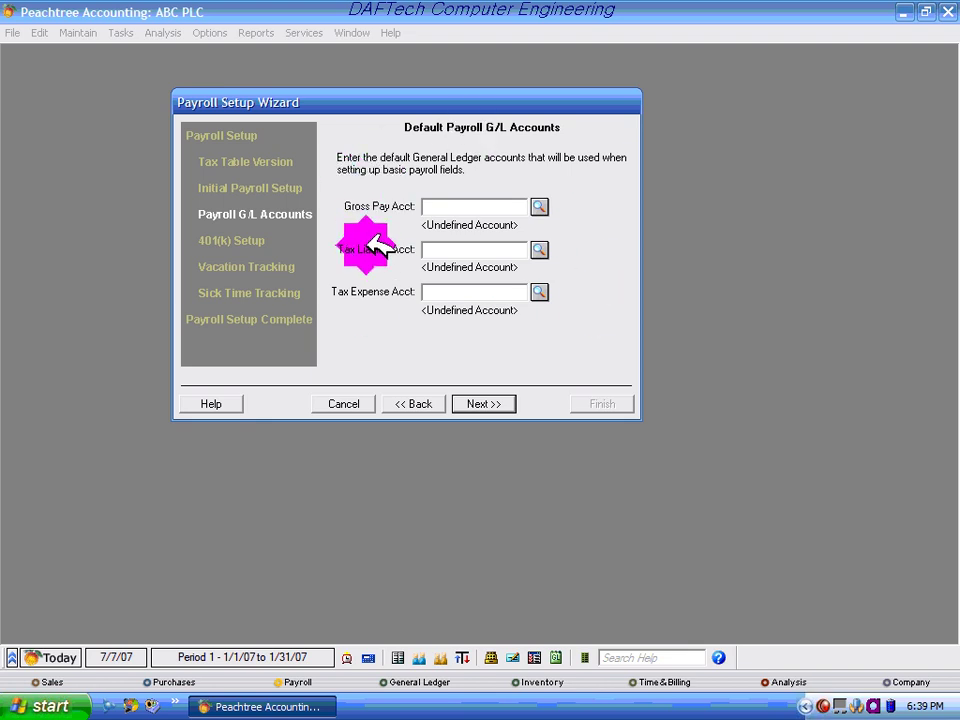
click(434, 205)
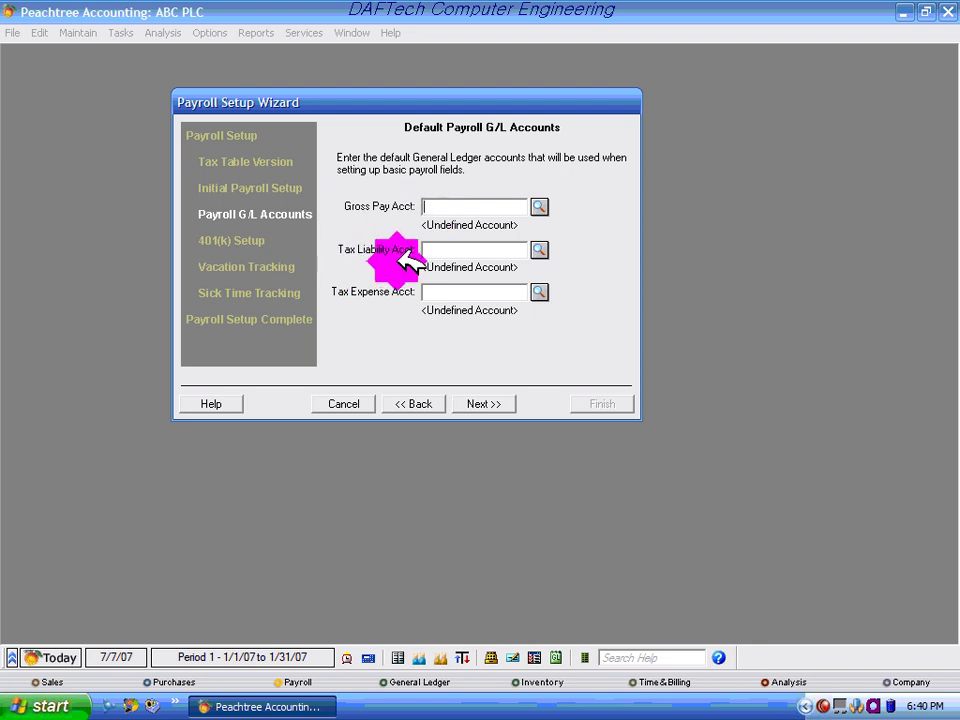
click(443, 249)
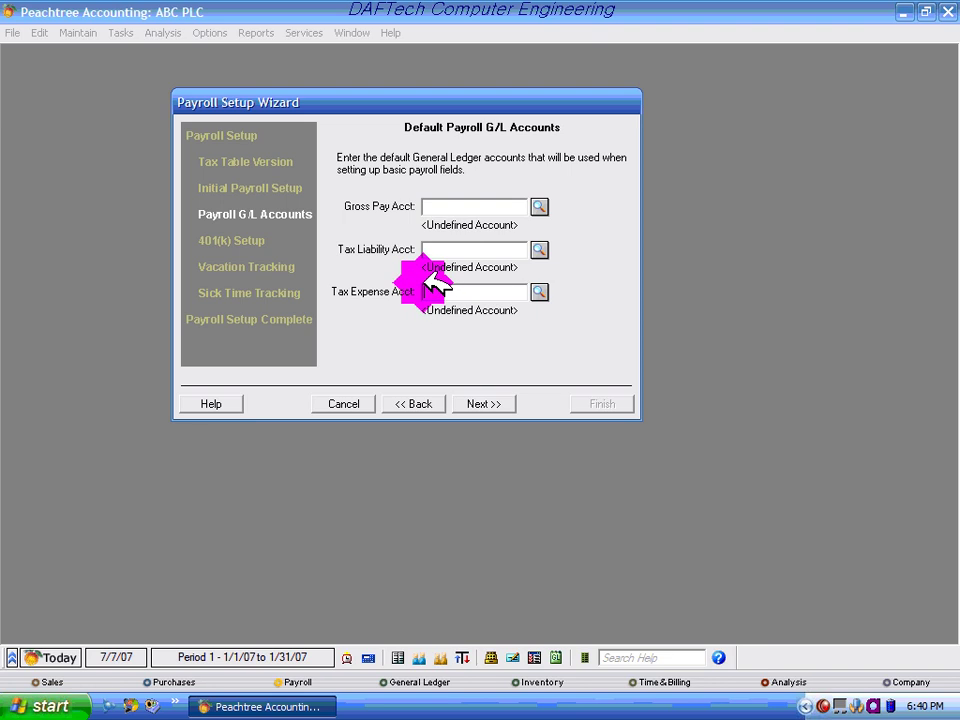
click(441, 205)
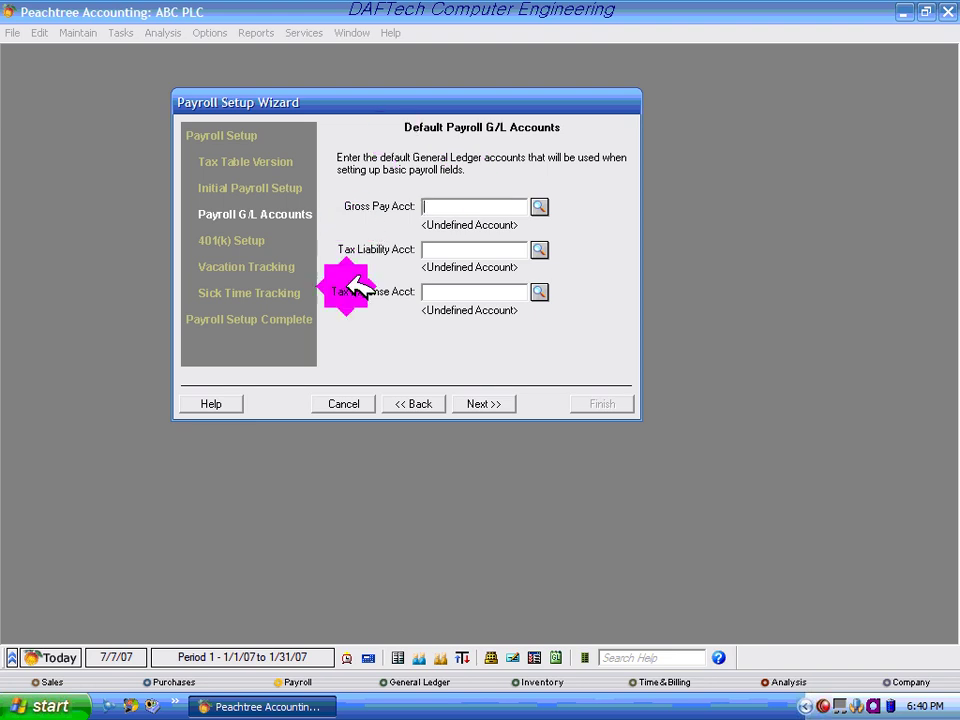
click(438, 251)
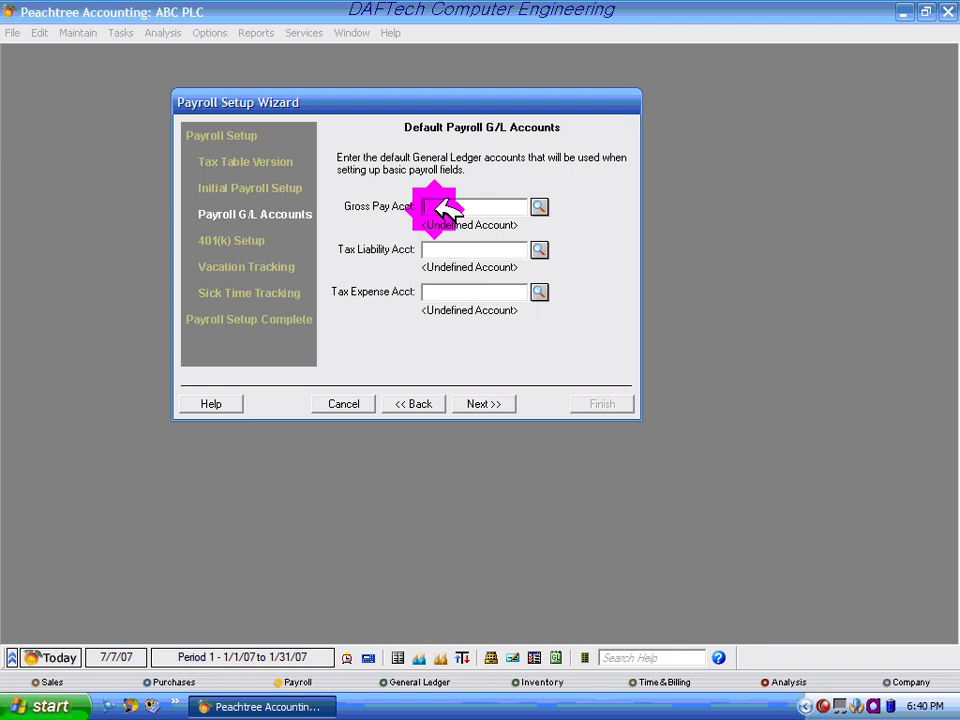
- Assign account 6220 Salary And Wadge Exp. as the default gross pay account
click(450, 210)
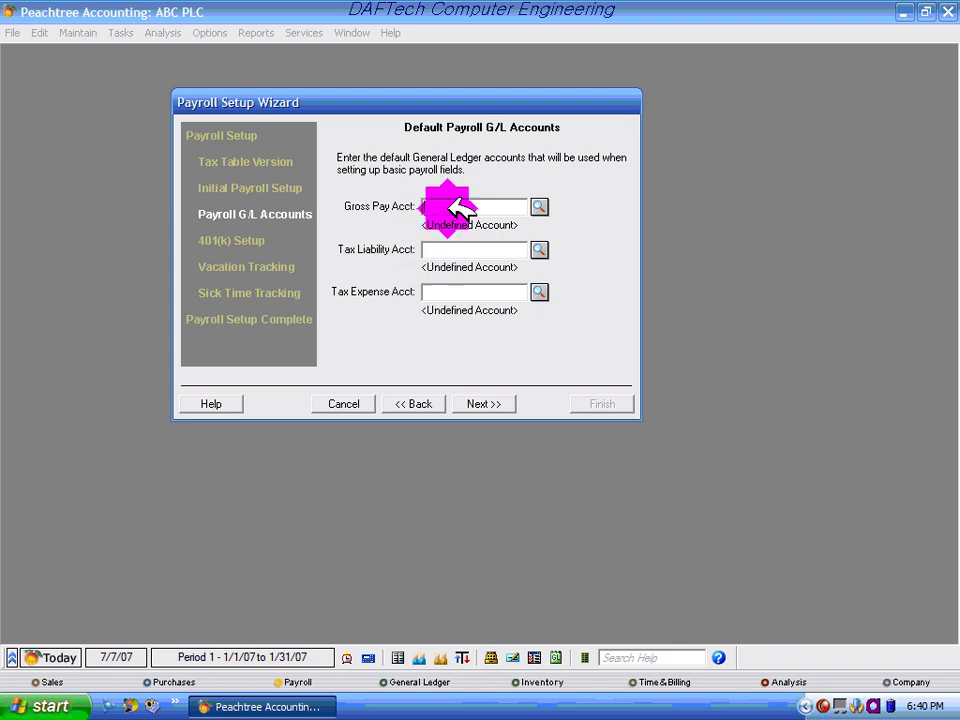
click(541, 205)
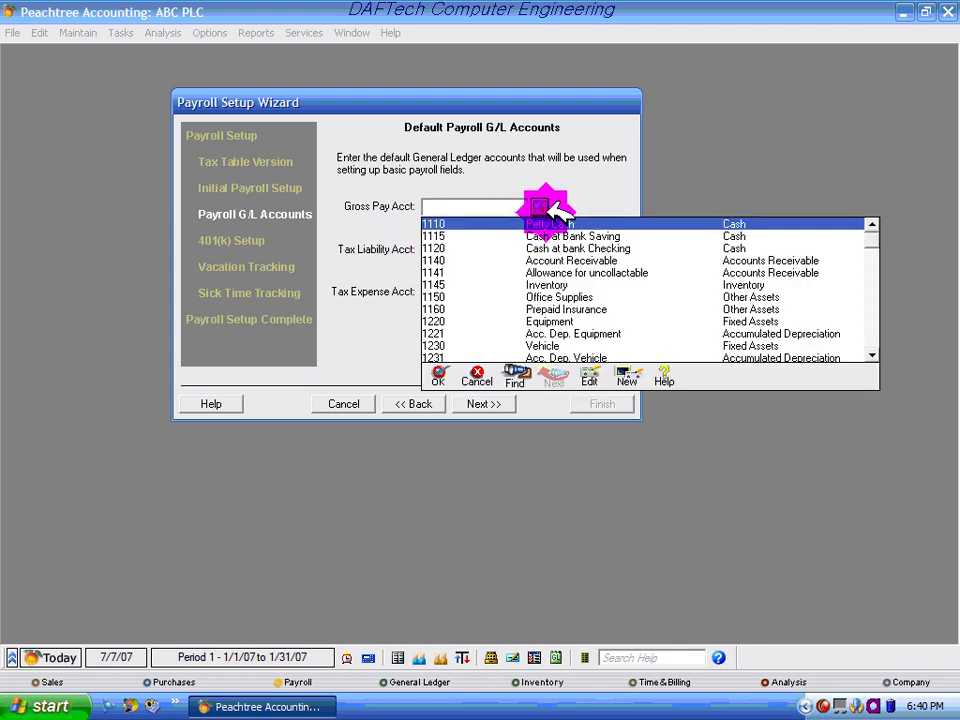
click(872, 354)
click(872, 354)
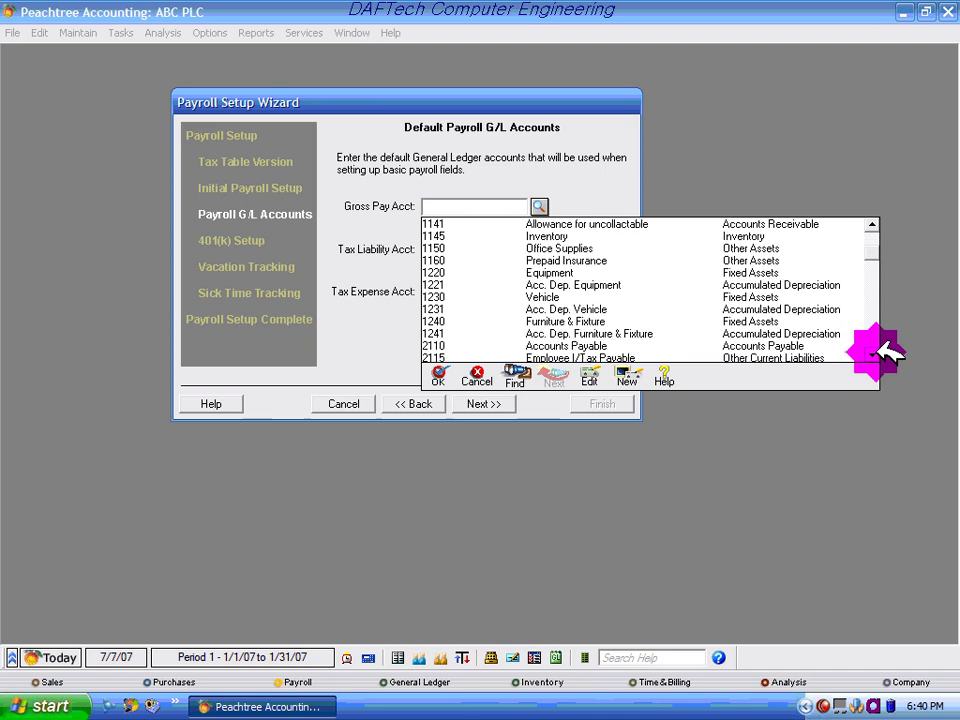
click(872, 354)
click(872, 354)
click(872, 354)
click(872, 354)
click(872, 354)
click(872, 354)
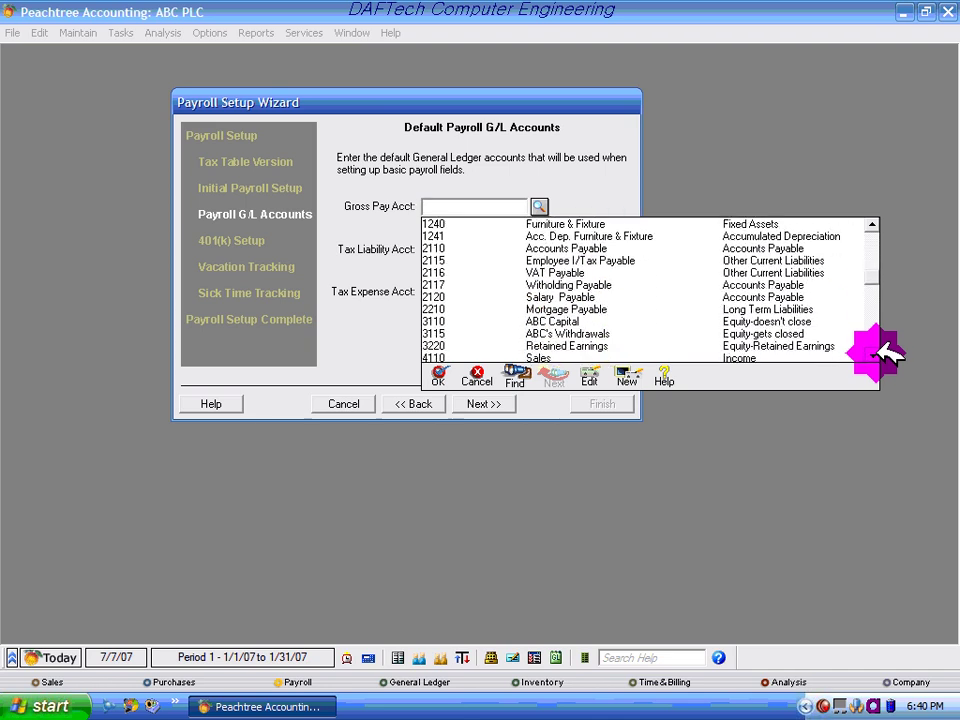
click(872, 354)
click(872, 354)
click(872, 354)
click(872, 354)
click(872, 354)
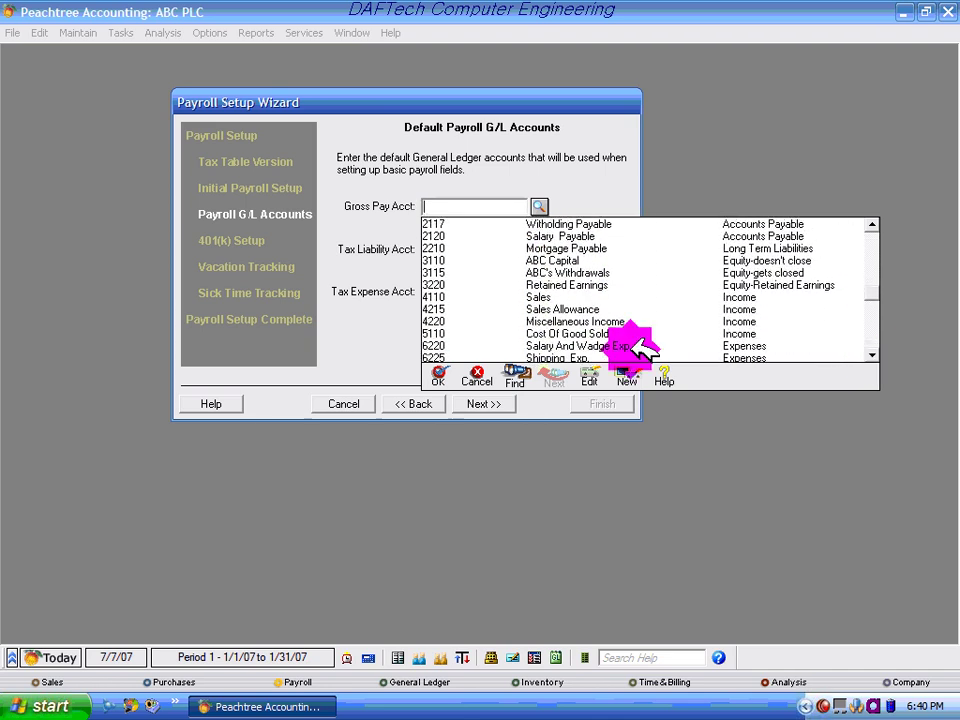
click(604, 344)
double_click(604, 344)
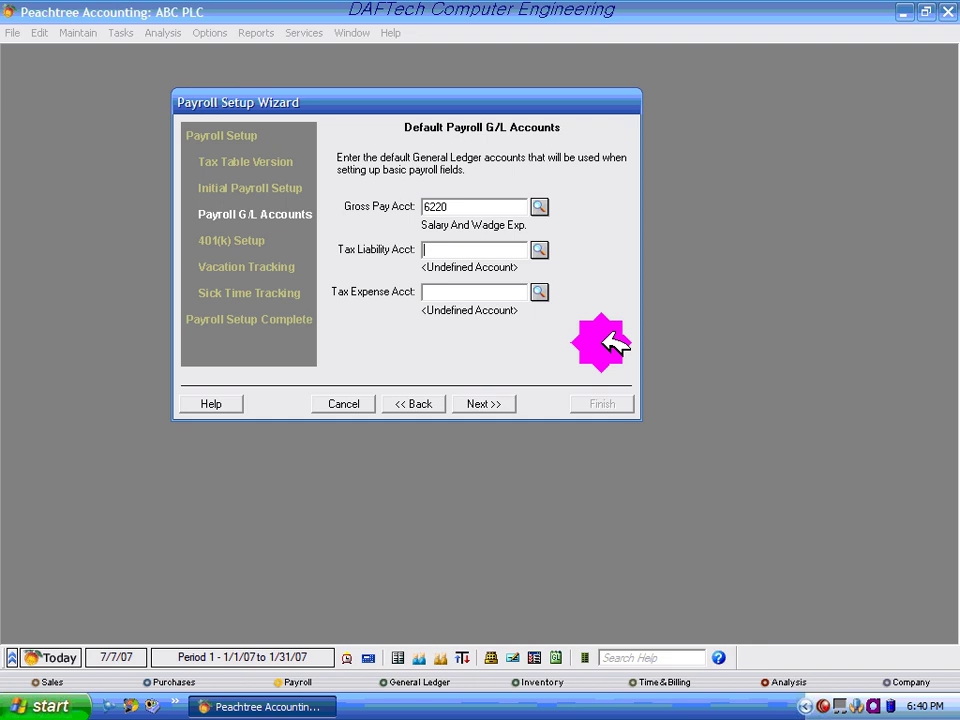
- Assign account 2115 Employee I/Tax Payable as the default tax liability account
click(538, 247)
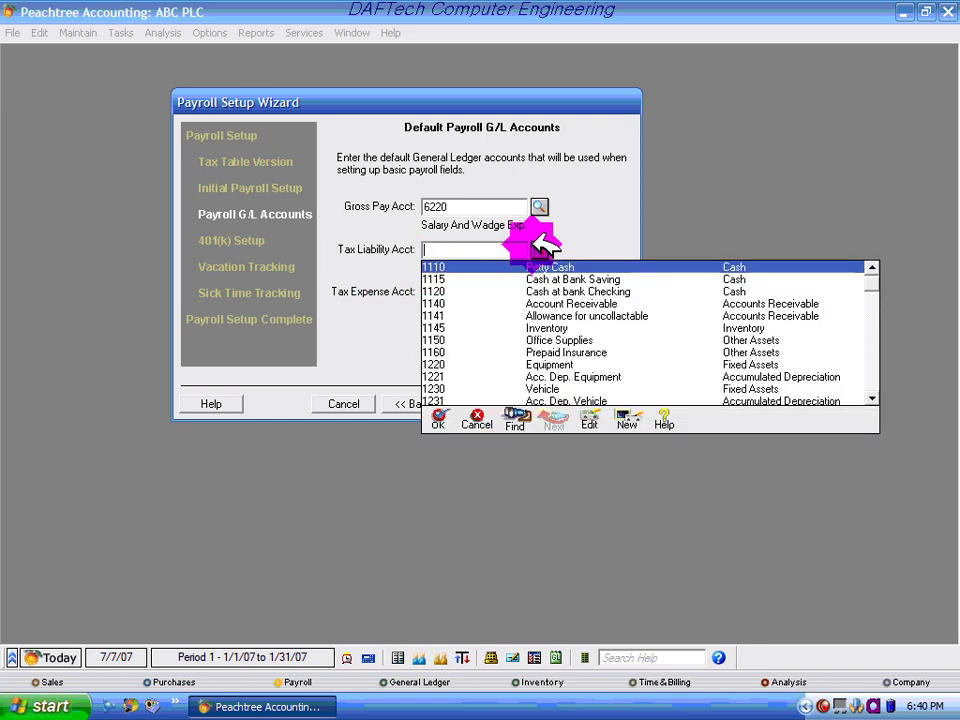
click(872, 398)
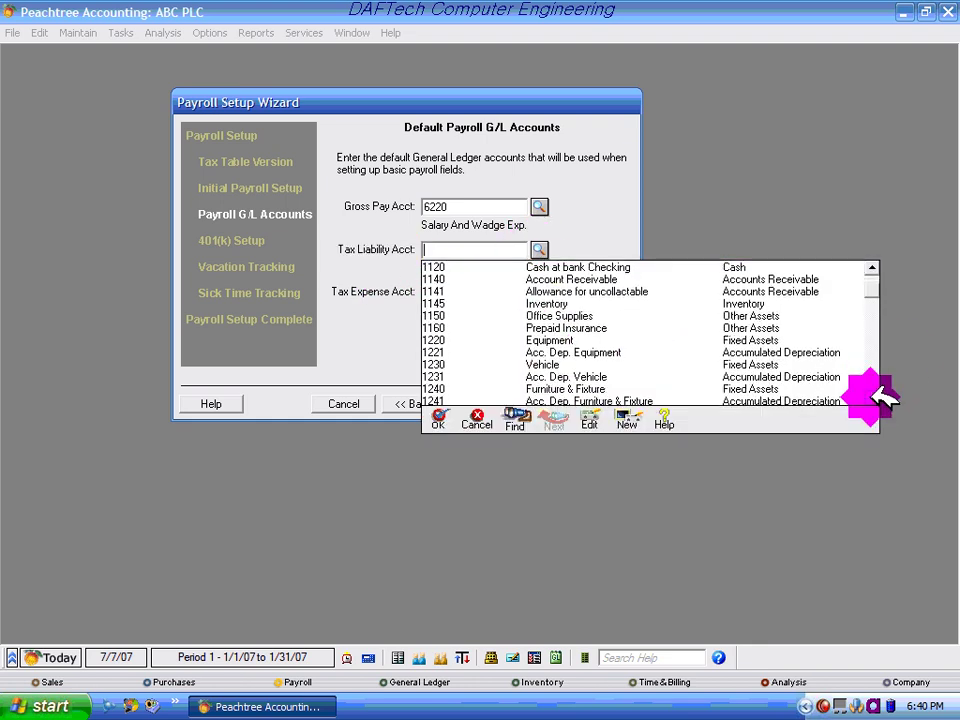
click(872, 398)
click(872, 398)
click(628, 366)
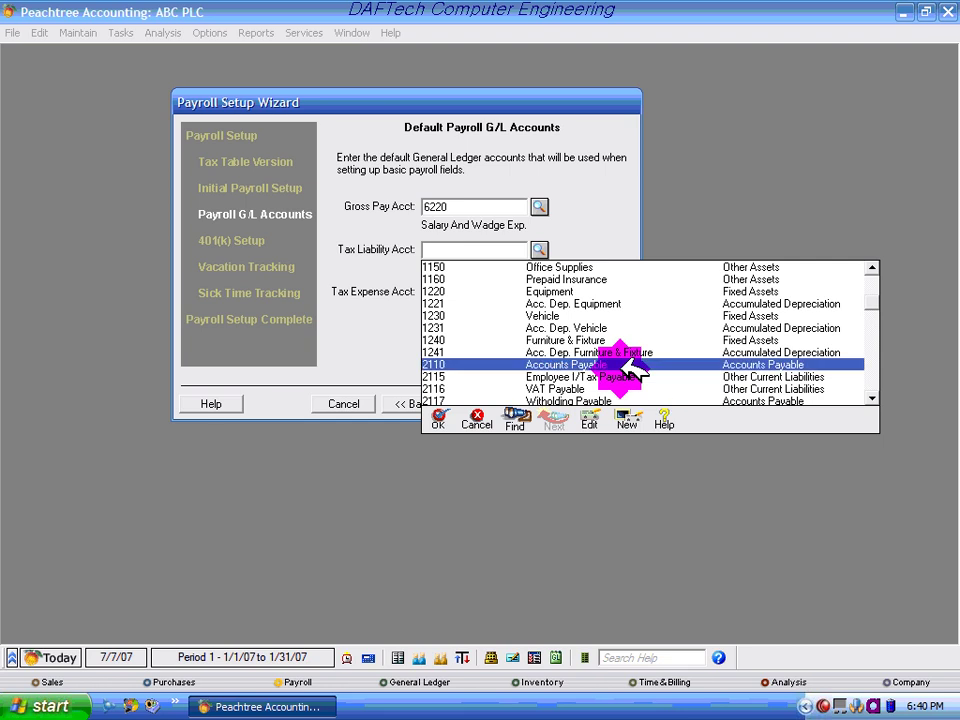
click(618, 377)
double_click(618, 377)
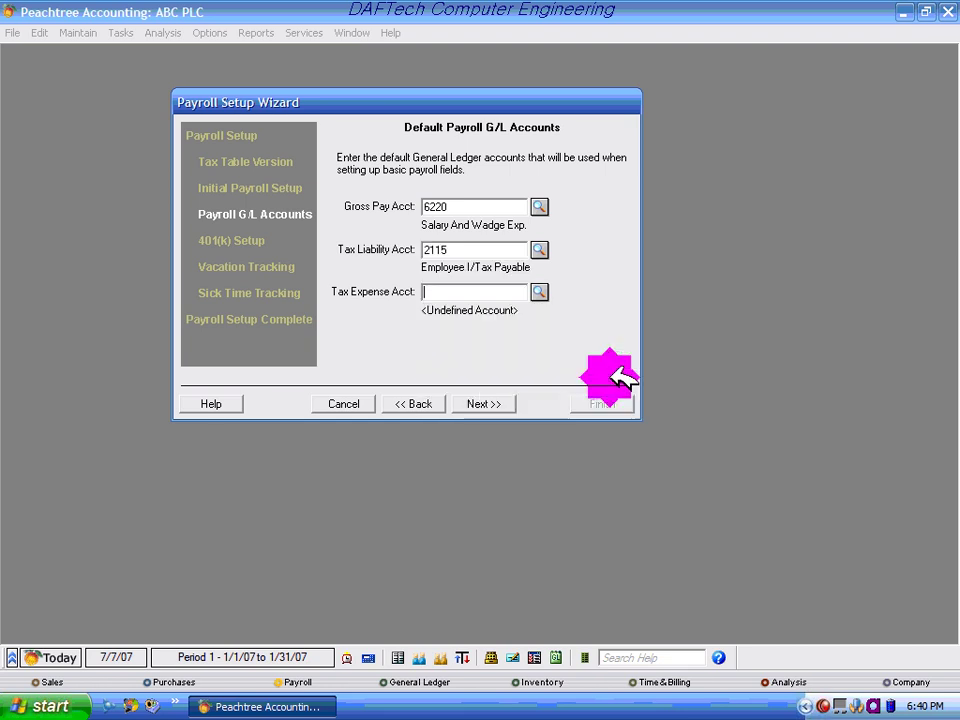
- Assign account 6235 Income Tax Exp. as the default tax expense account
click(539, 291)
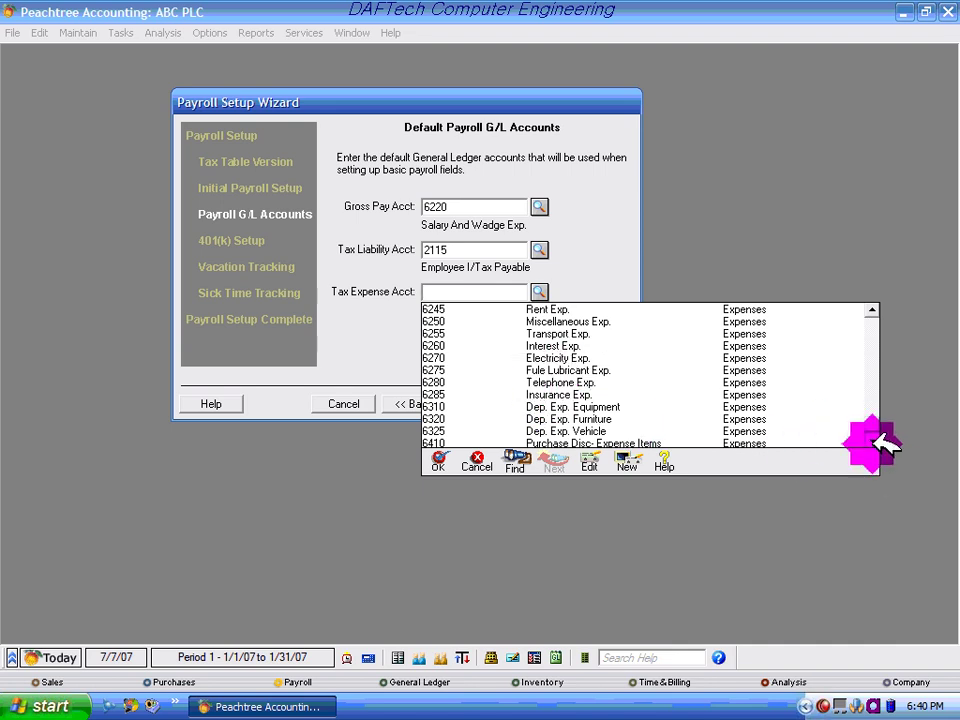
click(873, 308)
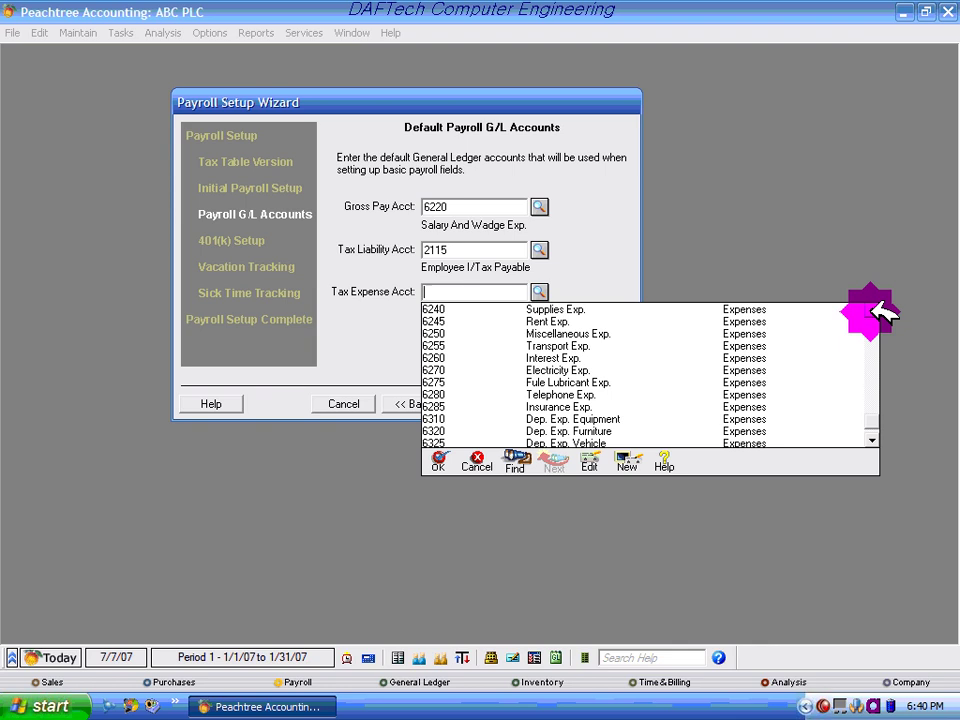
click(873, 309)
click(873, 309)
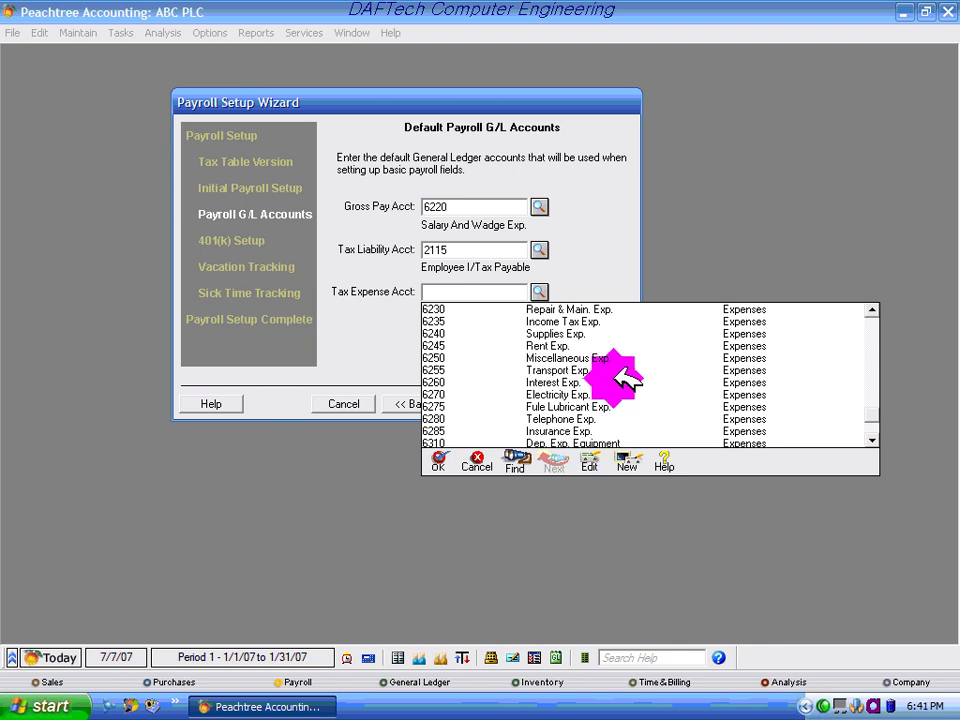
double_click(575, 322)
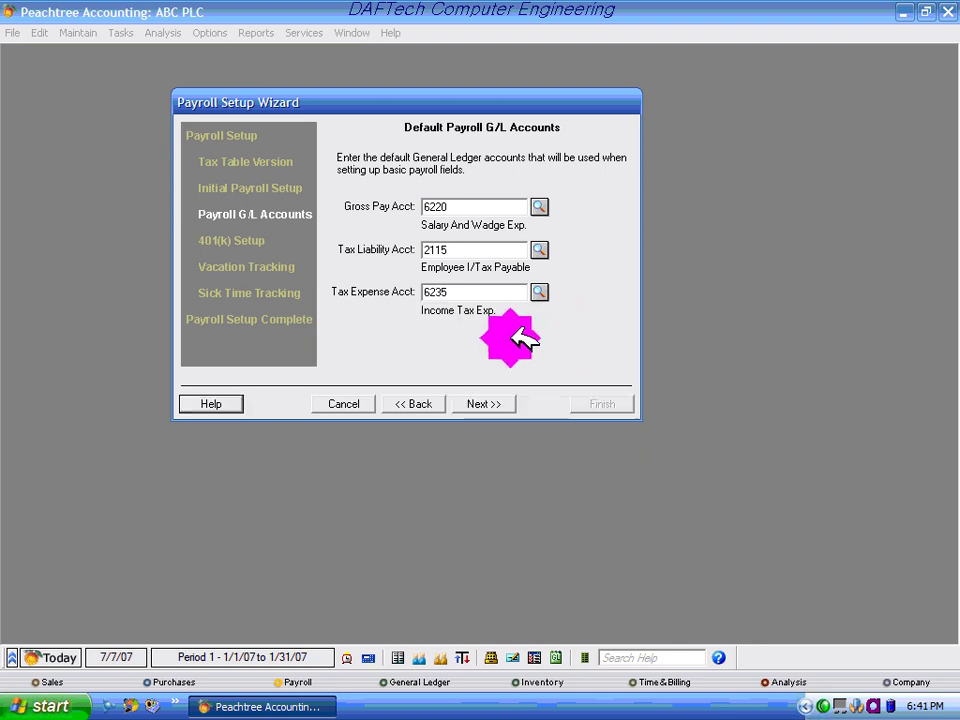
- Finish the payroll setup with no 401(k) plan offered and with vacation and sick time not tracked
click(485, 404)
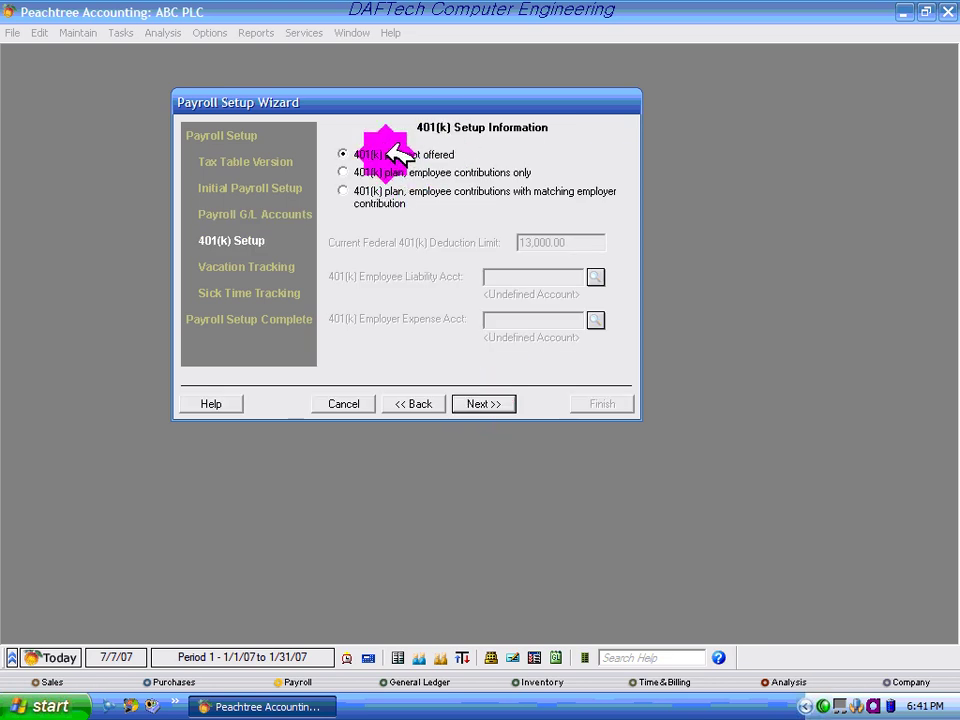
click(490, 403)
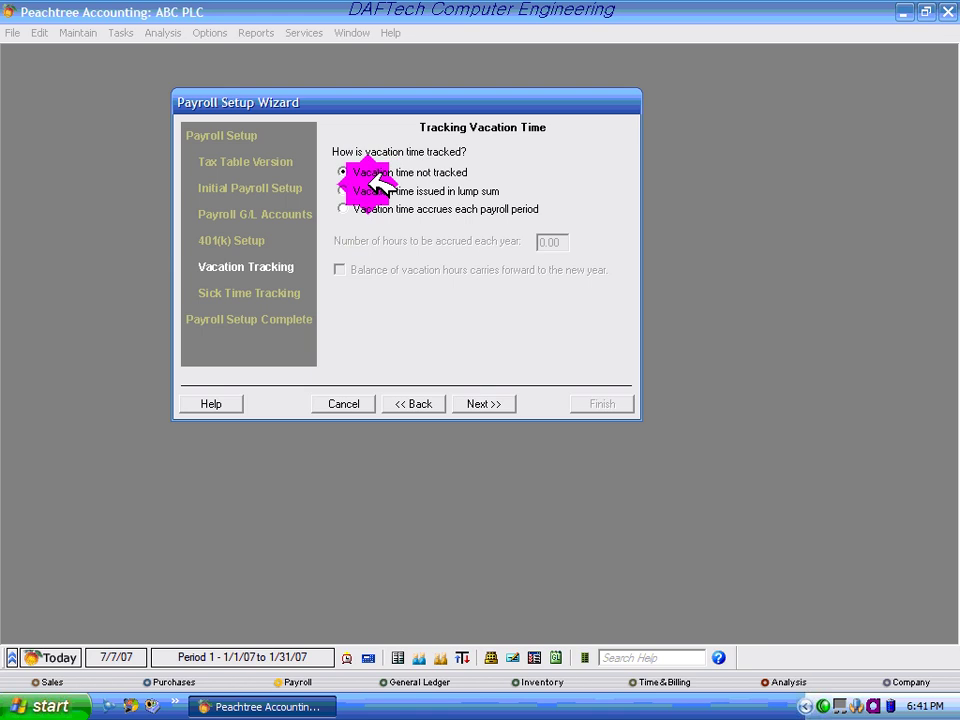
click(490, 400)
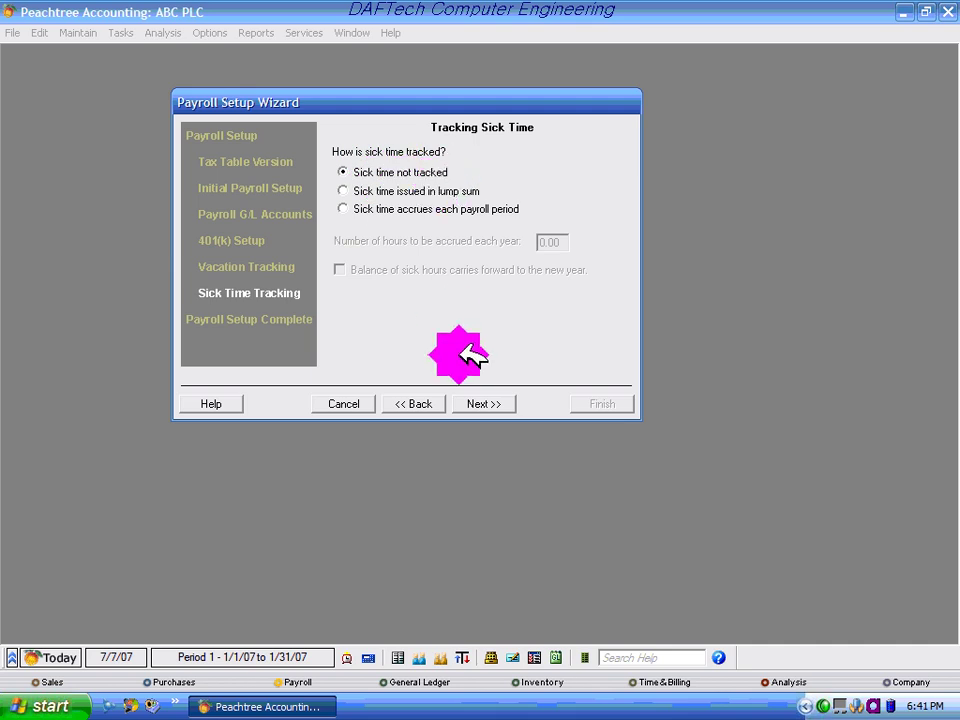
click(495, 403)
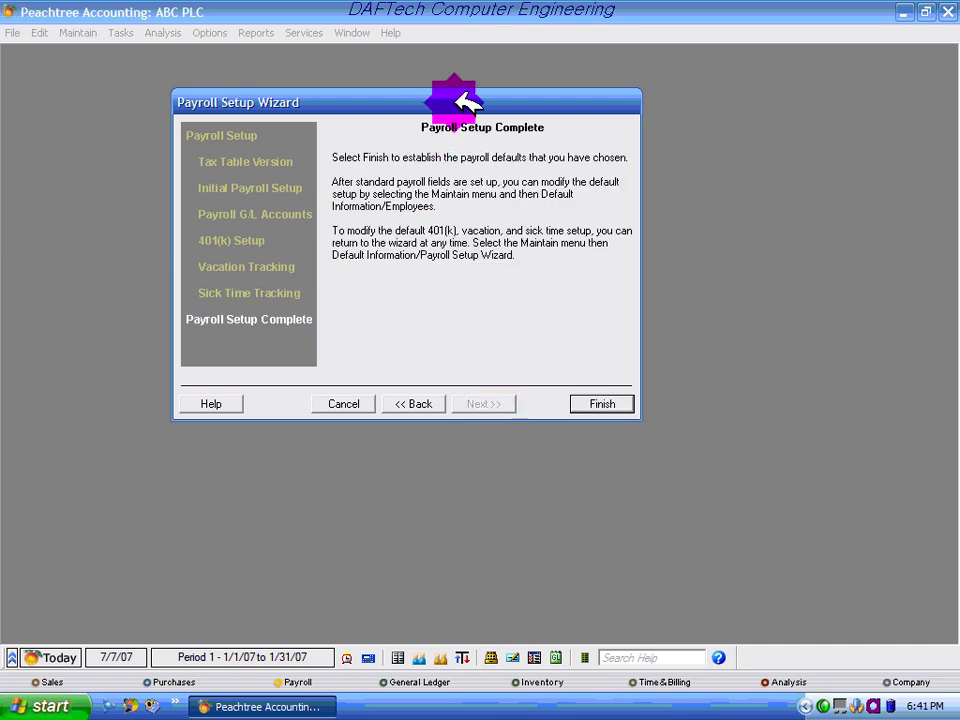
click(606, 399)
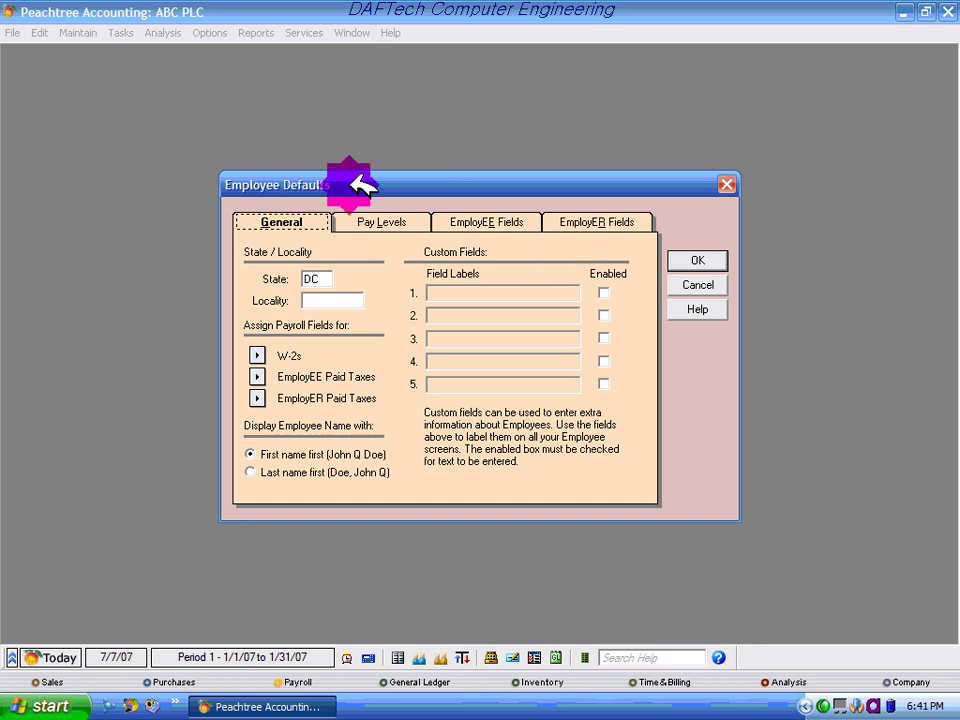
drag(345, 186, 334, 160)
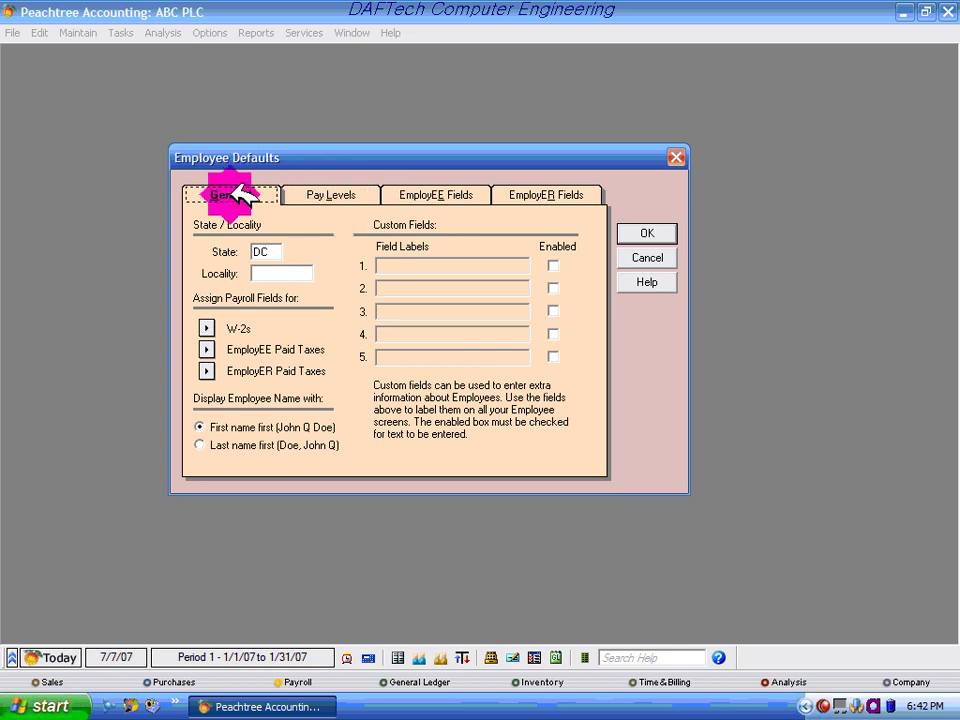
- Assign account 6220 Salary And Wadge Exp. to the first salary pay level in the employee defaults
click(334, 195)
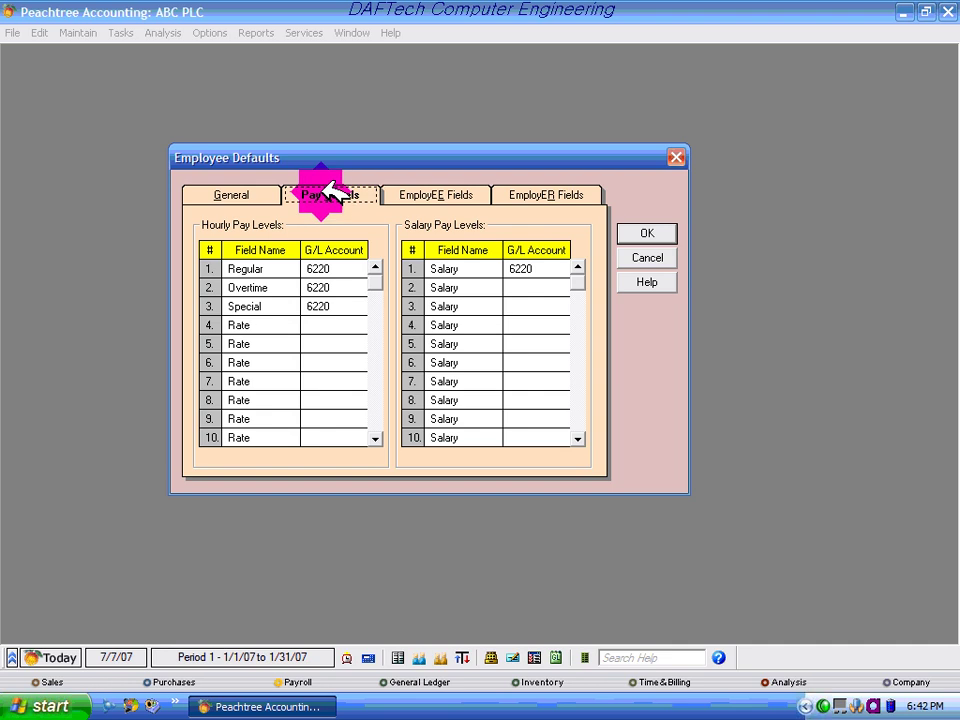
click(240, 192)
click(332, 194)
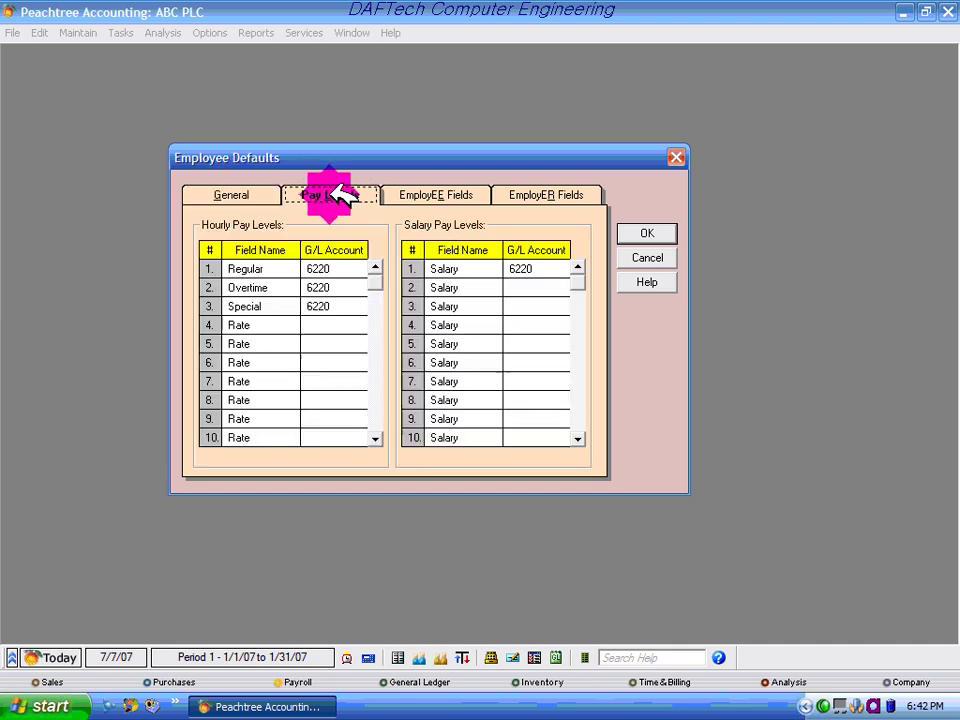
click(551, 262)
click(561, 268)
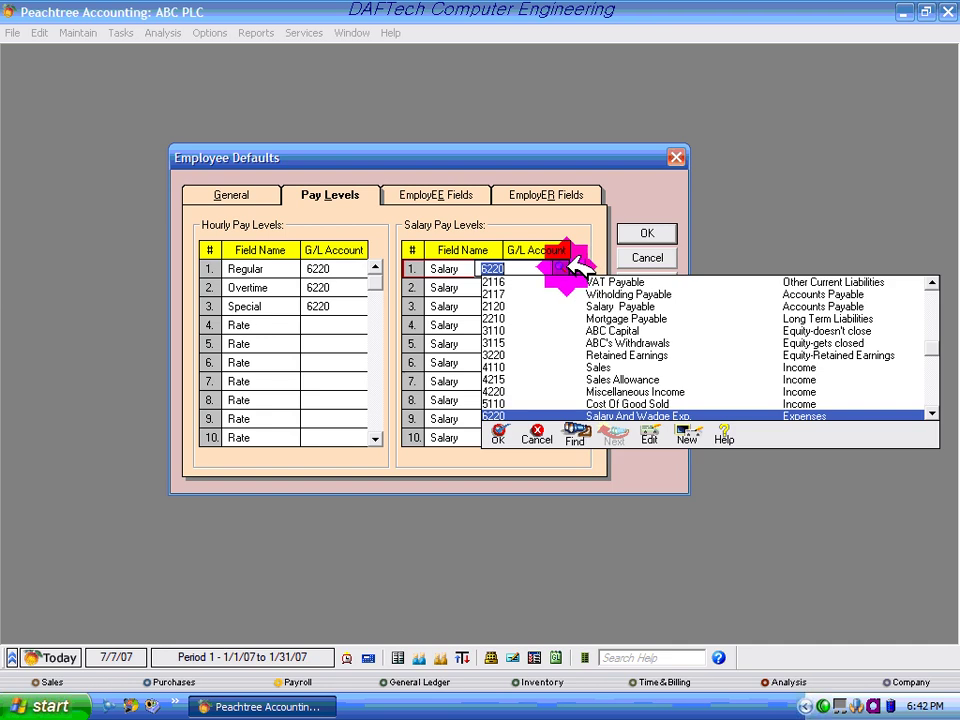
double_click(655, 414)
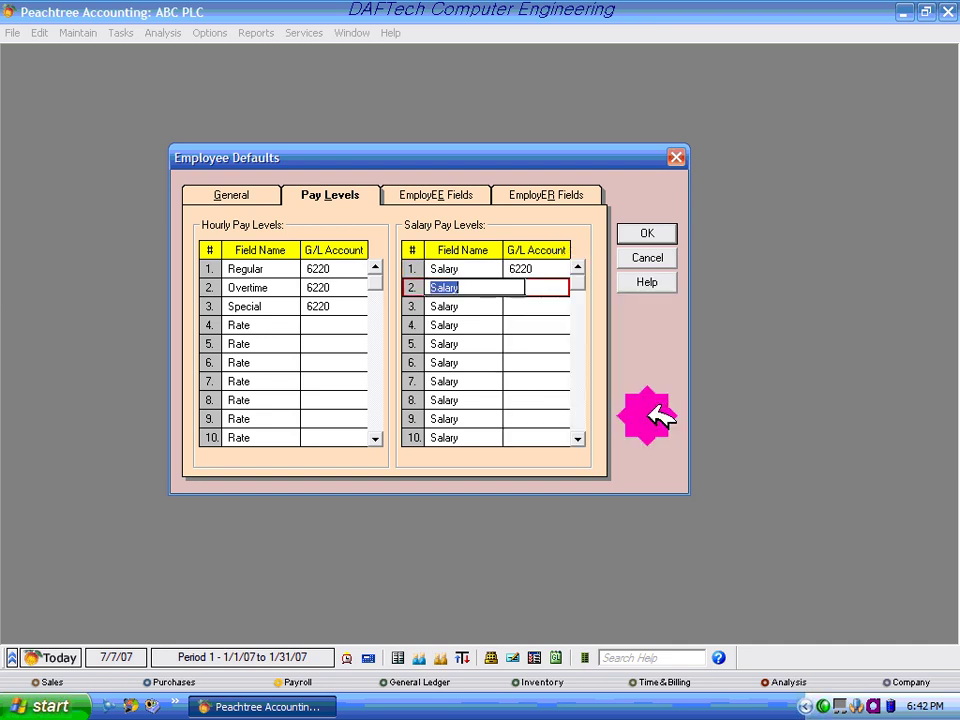
click(556, 268)
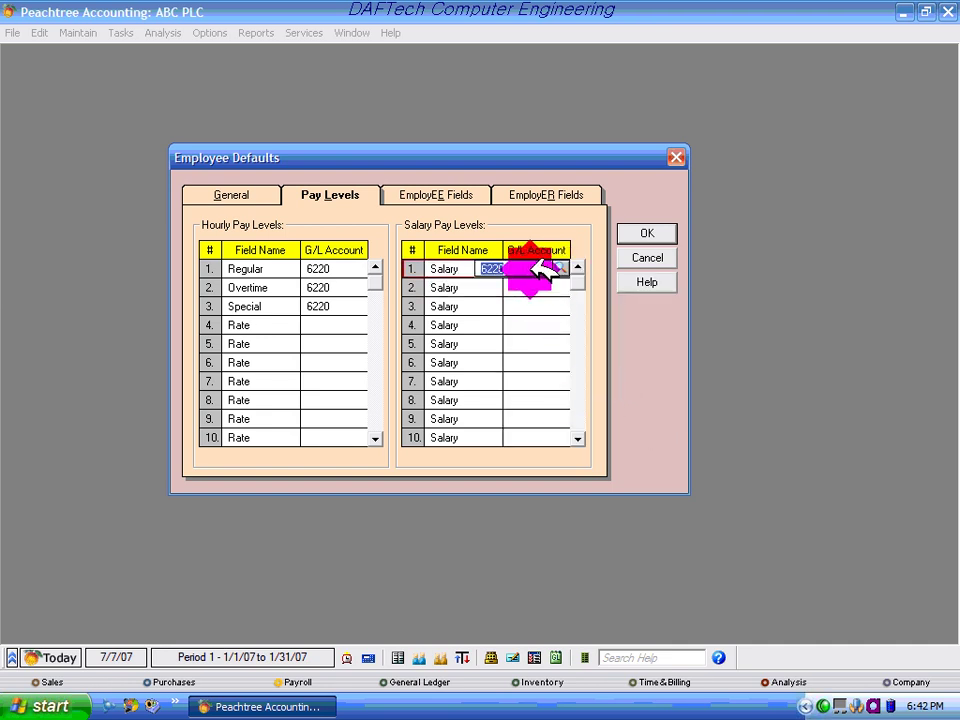
- Turn off automatic calculation for the State, Medicare, Soc_Sec and Fed_Income employee fields
click(435, 194)
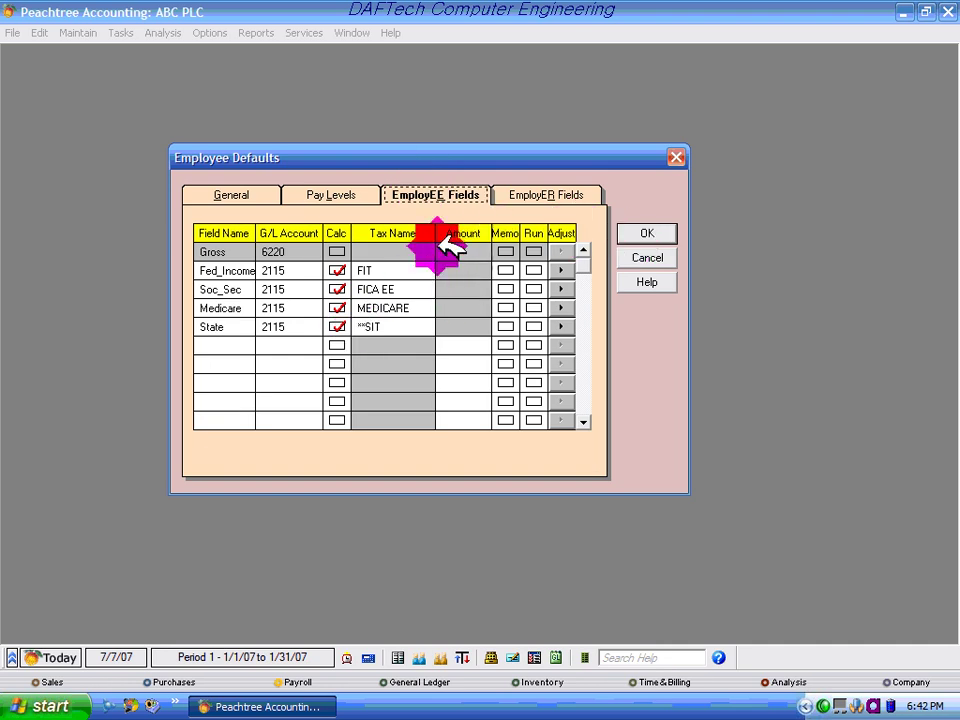
click(337, 326)
click(337, 308)
click(337, 289)
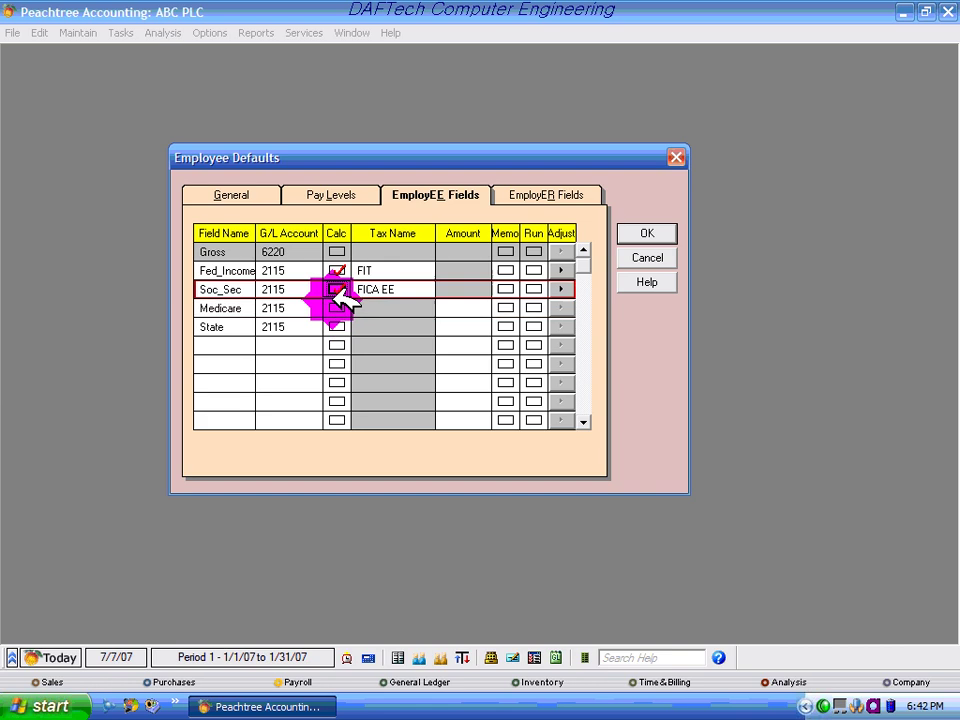
click(337, 271)
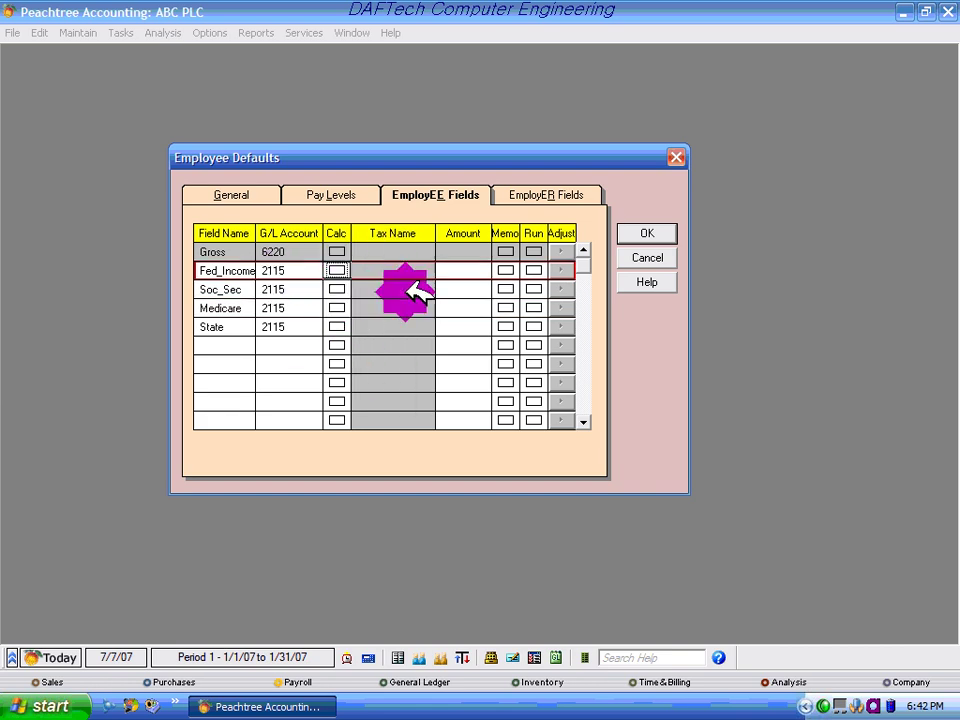
- Clear the field names Fed_Income, Soc_Sec, Medicare and State from the employee-paid fields
click(233, 271)
key(Delete)
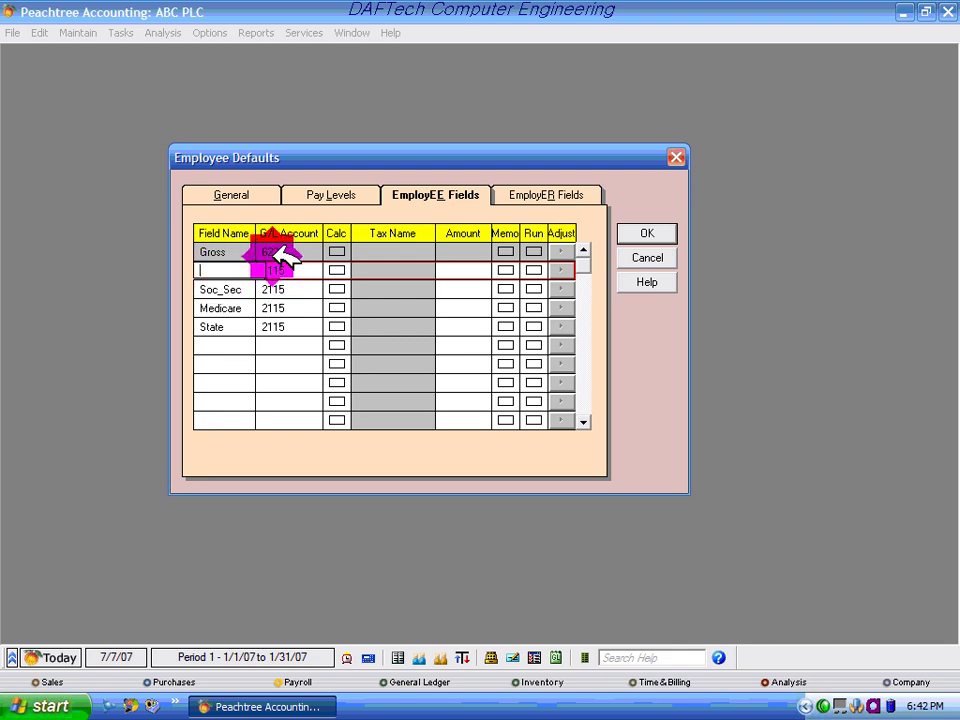
click(235, 289)
key(Delete)
click(235, 307)
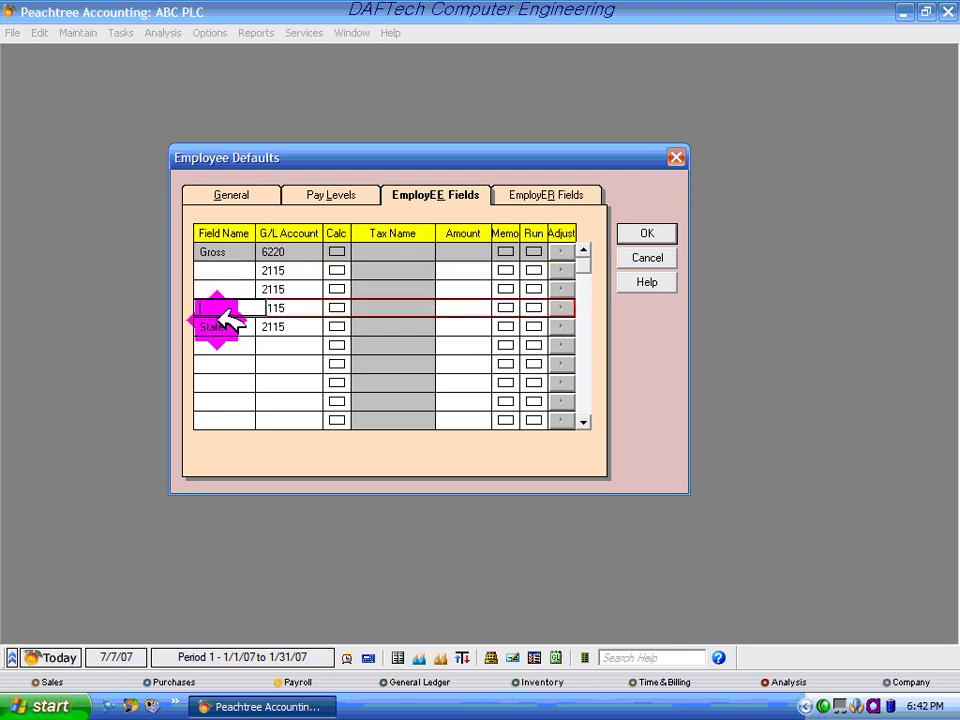
key(Delete)
click(237, 327)
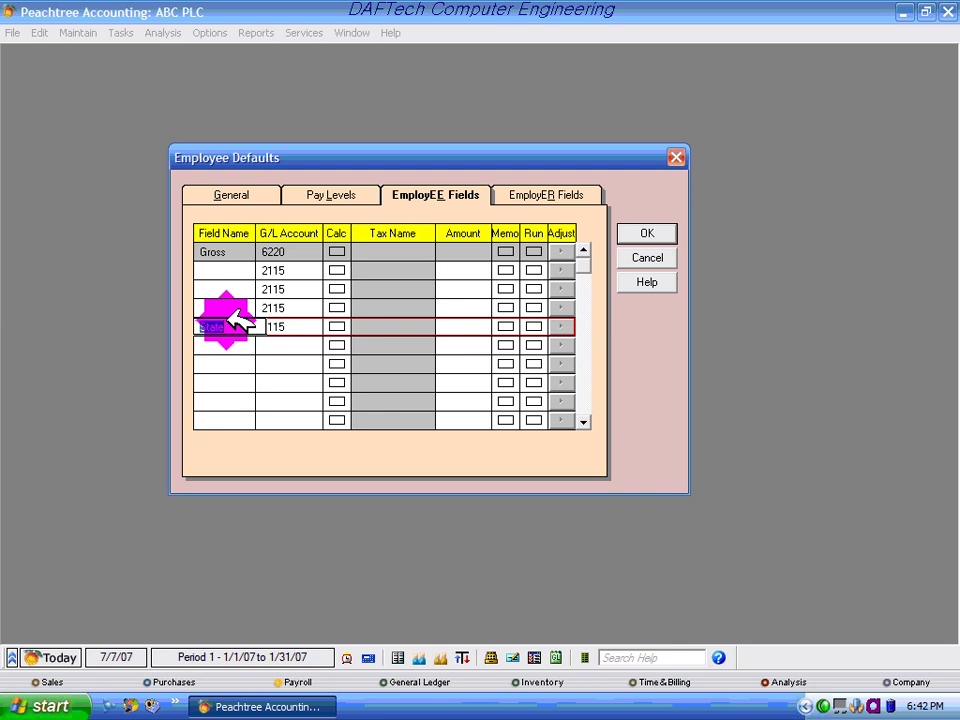
key(Delete)
click(230, 272)
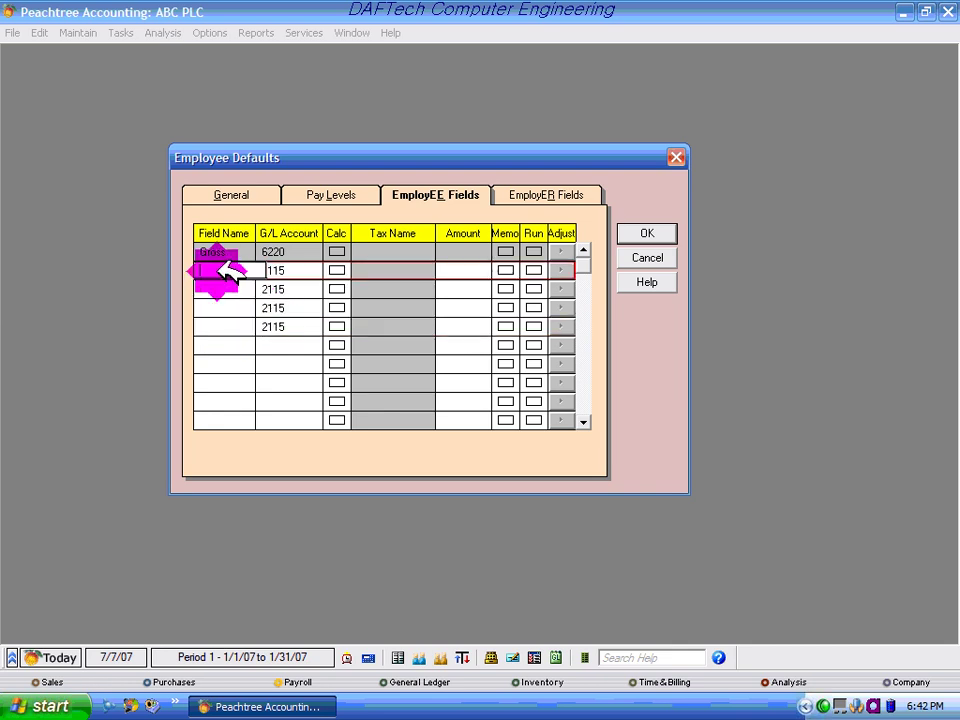
click(248, 276)
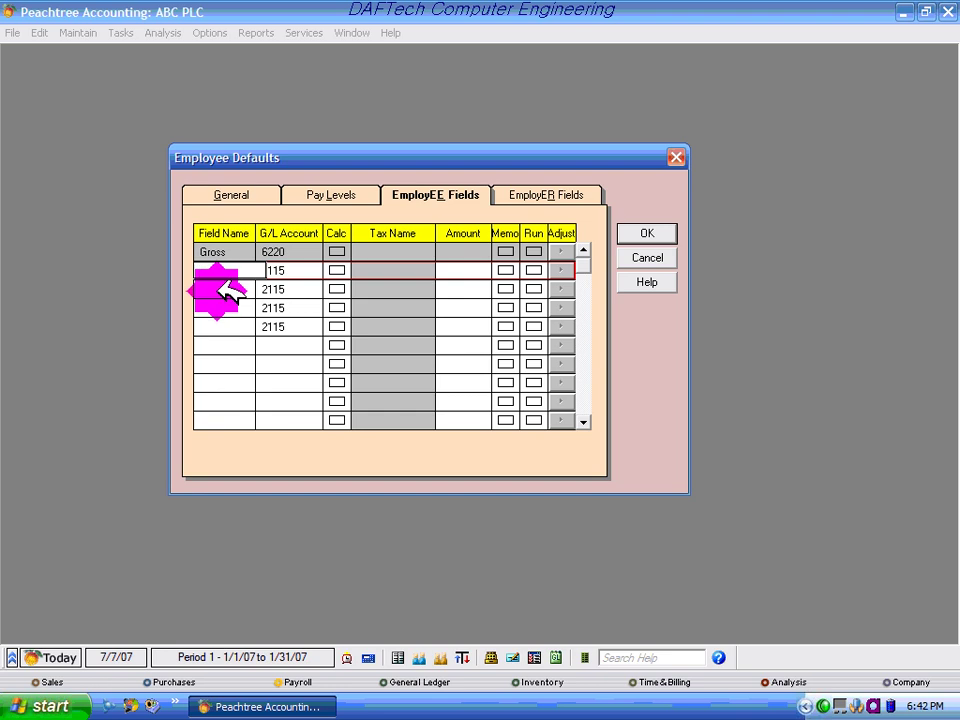
click(216, 289)
click(207, 308)
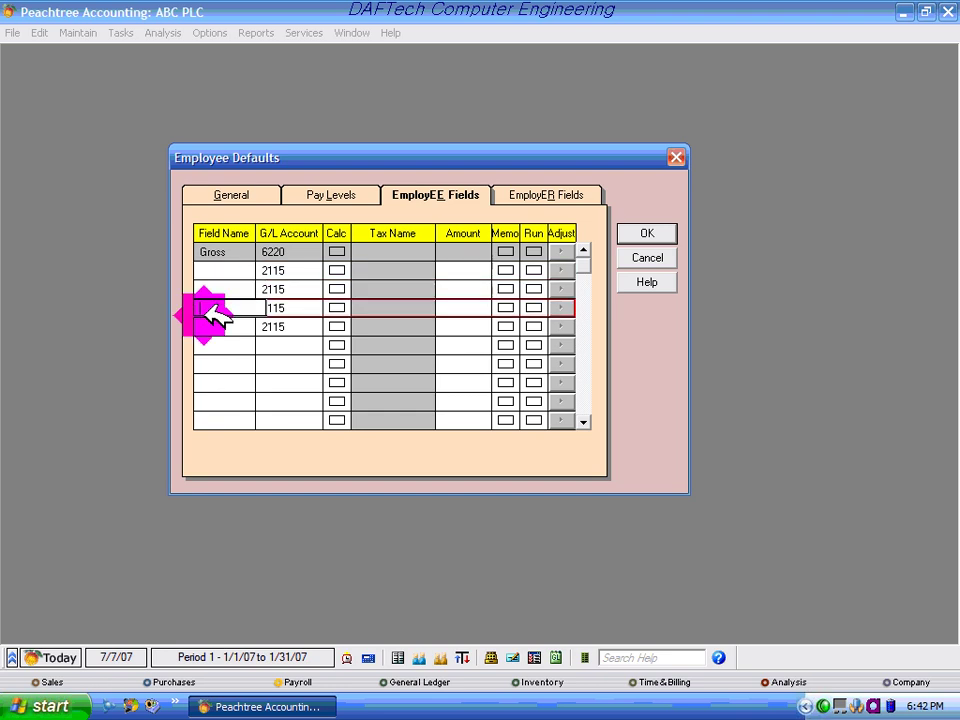
- Turn off automatic calculation for the employer fields Soc_Sec_ER, Medicare_ER, FUTA_ER and SUI_ER
click(540, 194)
click(441, 252)
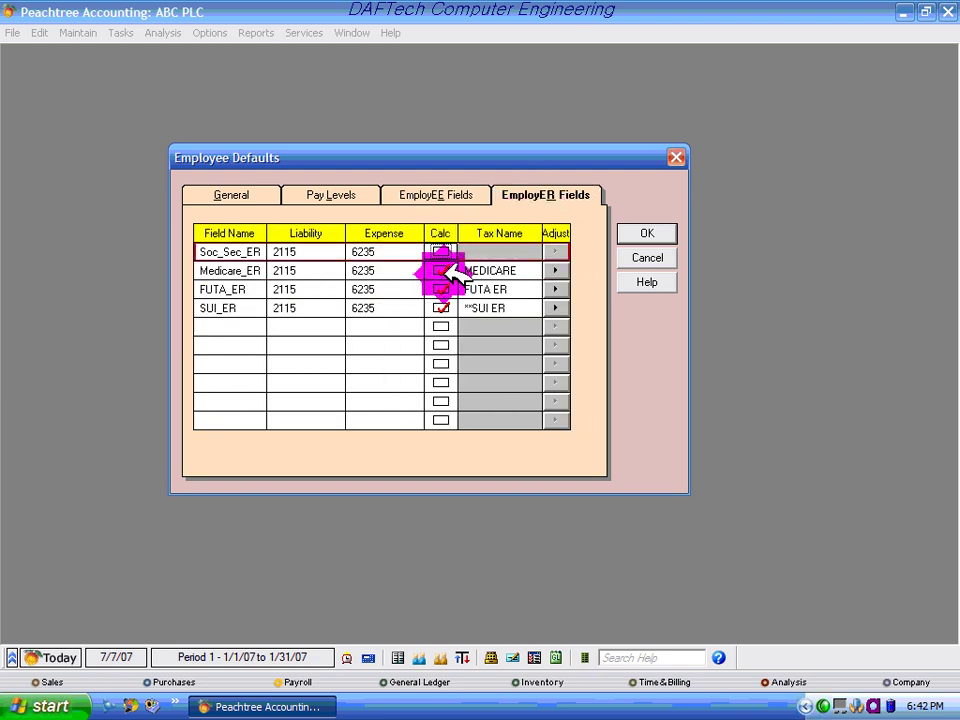
click(441, 270)
click(441, 289)
click(441, 308)
- Clear the expense accounts of the employer fields SUI_ER, FUTA_ER, Medicare_ER and Soc_Sec_ER
click(366, 308)
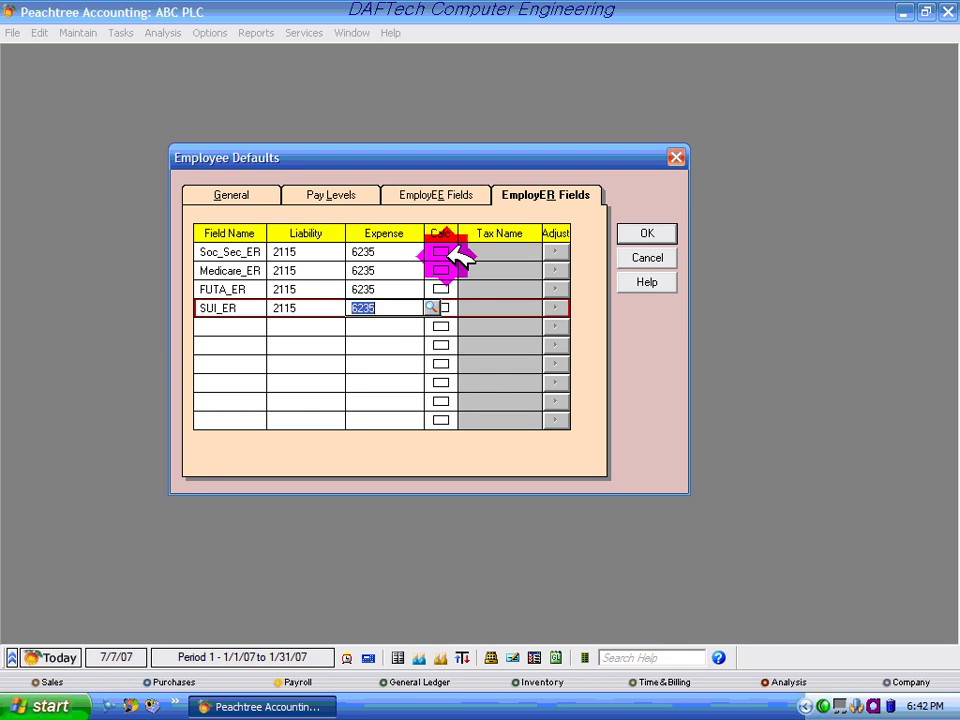
key(Delete)
click(398, 289)
key(Delete)
click(396, 270)
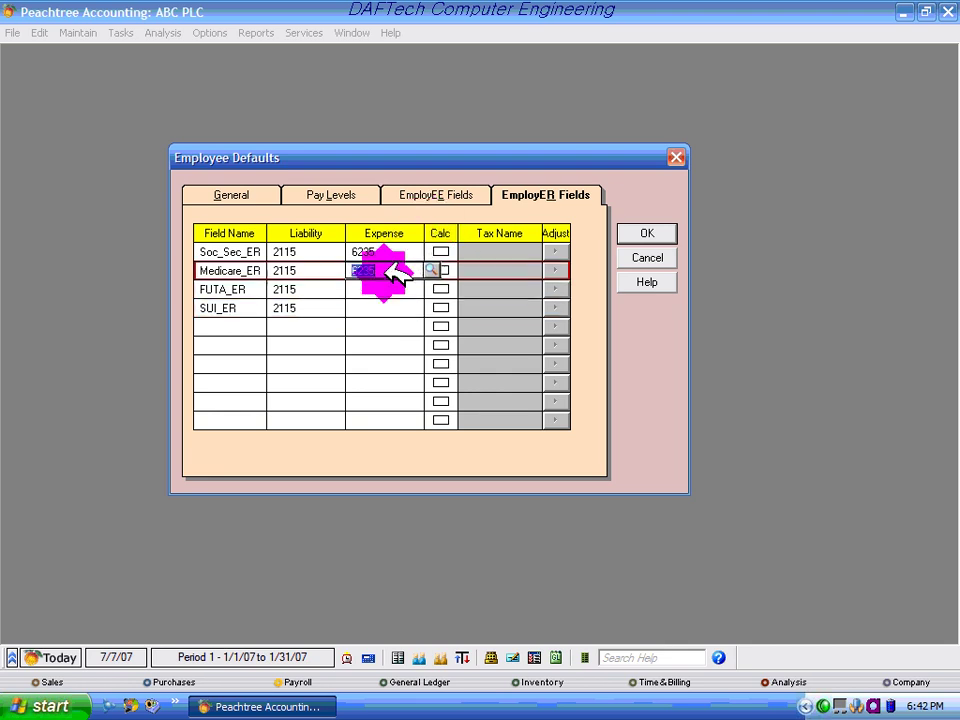
key(Delete)
click(392, 252)
key(Delete)
- Clear the liability accounts of the employer fields Soc_Sec_ER, Medicare_ER, FUTA_ER and SUI_ER
click(300, 252)
key(Delete)
click(300, 270)
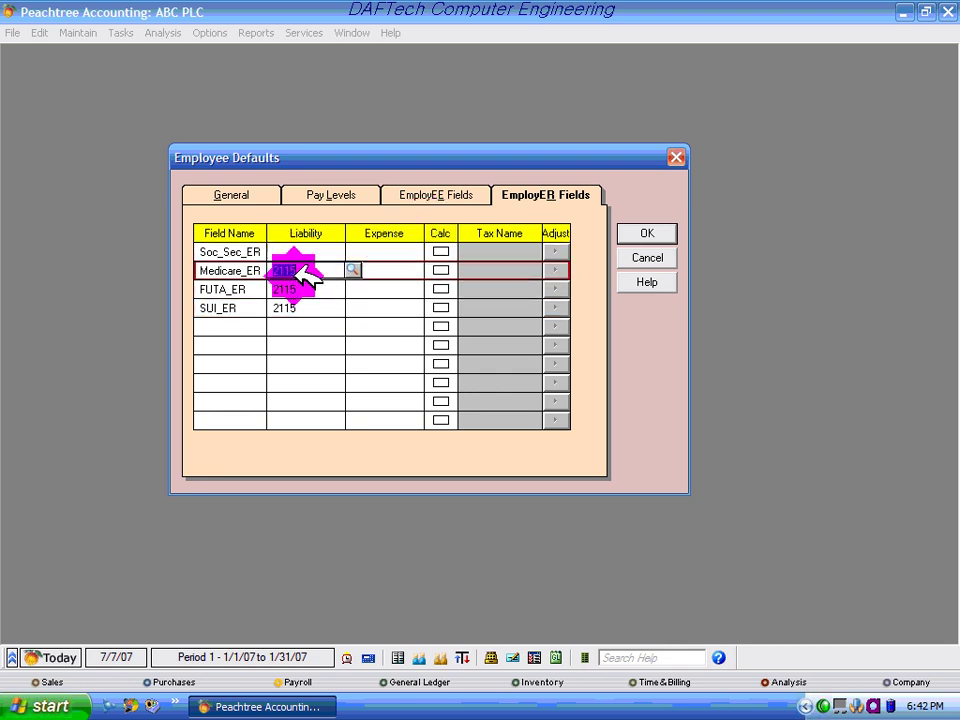
key(Delete)
click(300, 289)
key(Delete)
click(300, 308)
key(Delete)
- Clear the employer field names SUI_ER, FUTA_ER, Medicare_ER and Soc_Sec_ER, and accept the employee defaults
click(245, 308)
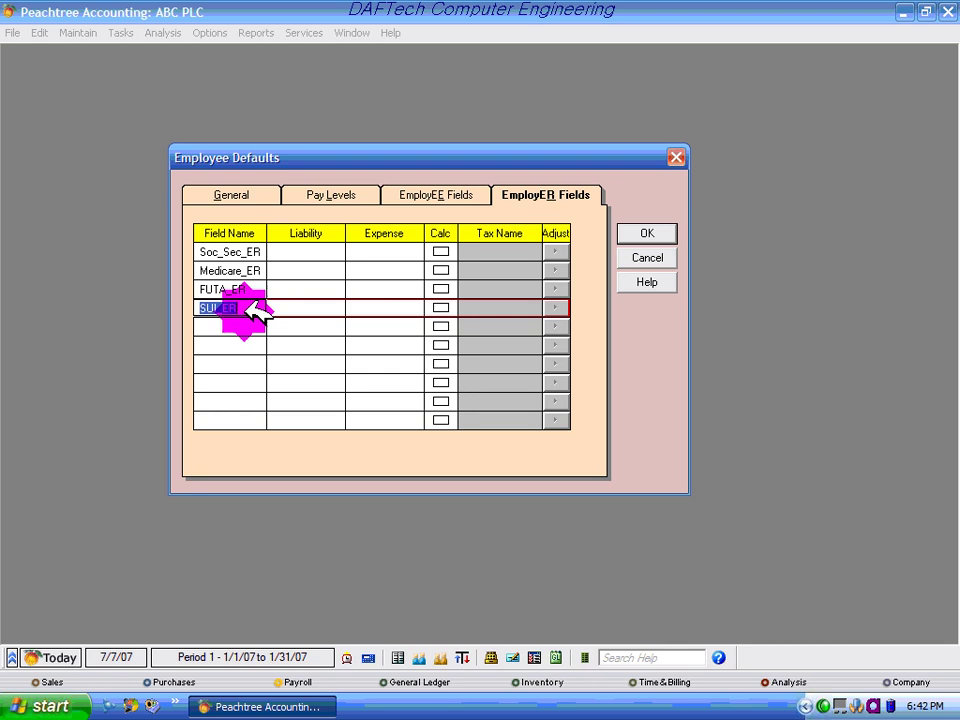
key(Delete)
click(245, 289)
key(Delete)
click(245, 270)
key(Delete)
click(245, 252)
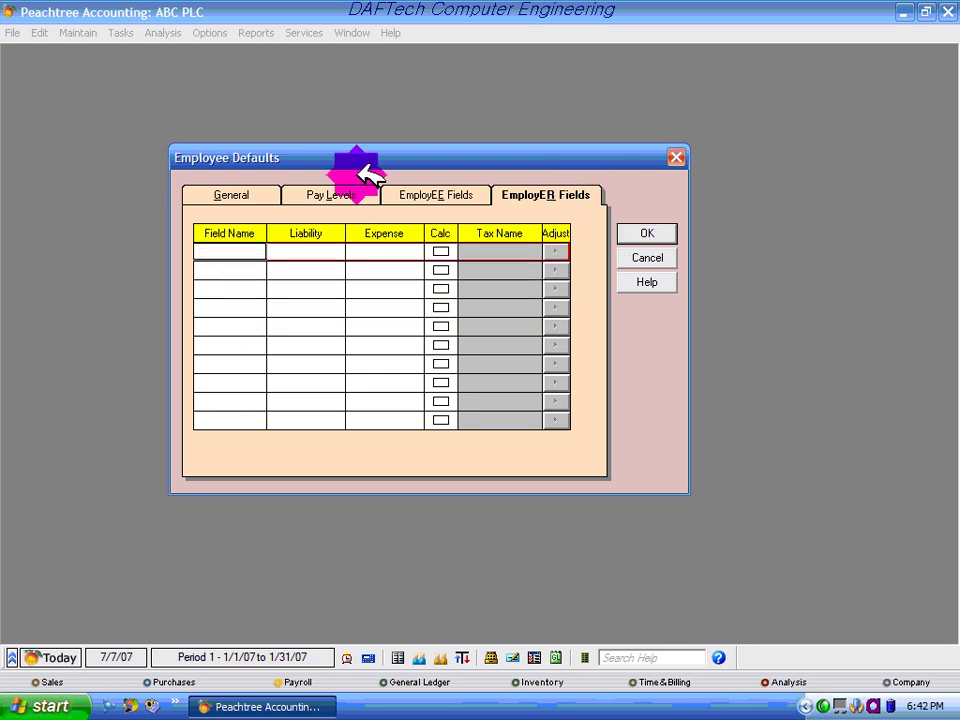
click(646, 235)
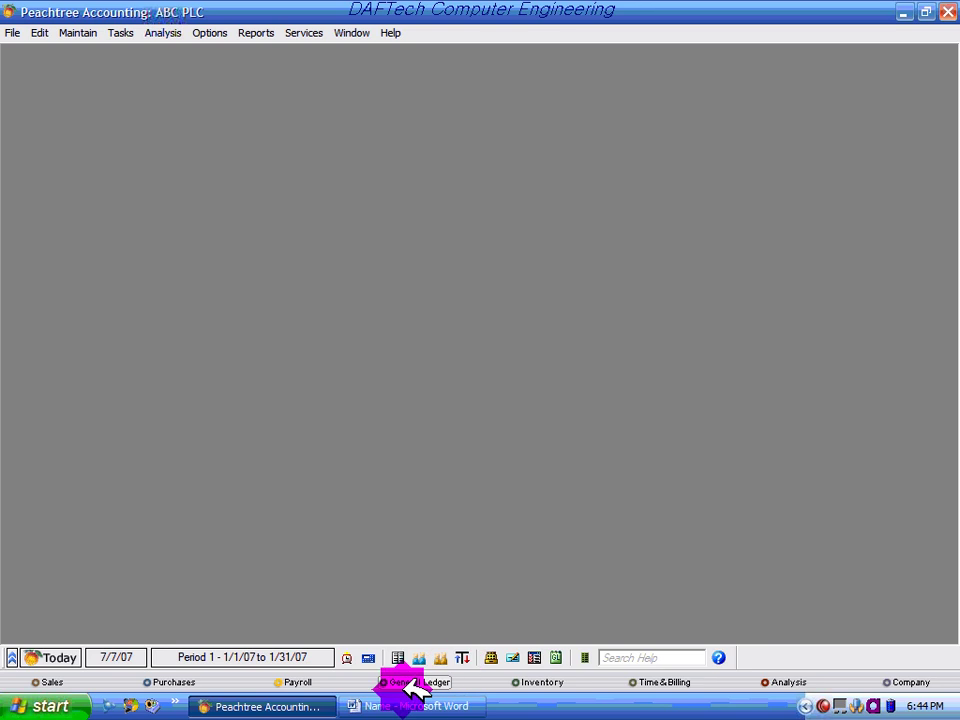
- Switch to the Name document in Microsoft Word and review the employees' names, addresses and salaries
click(408, 706)
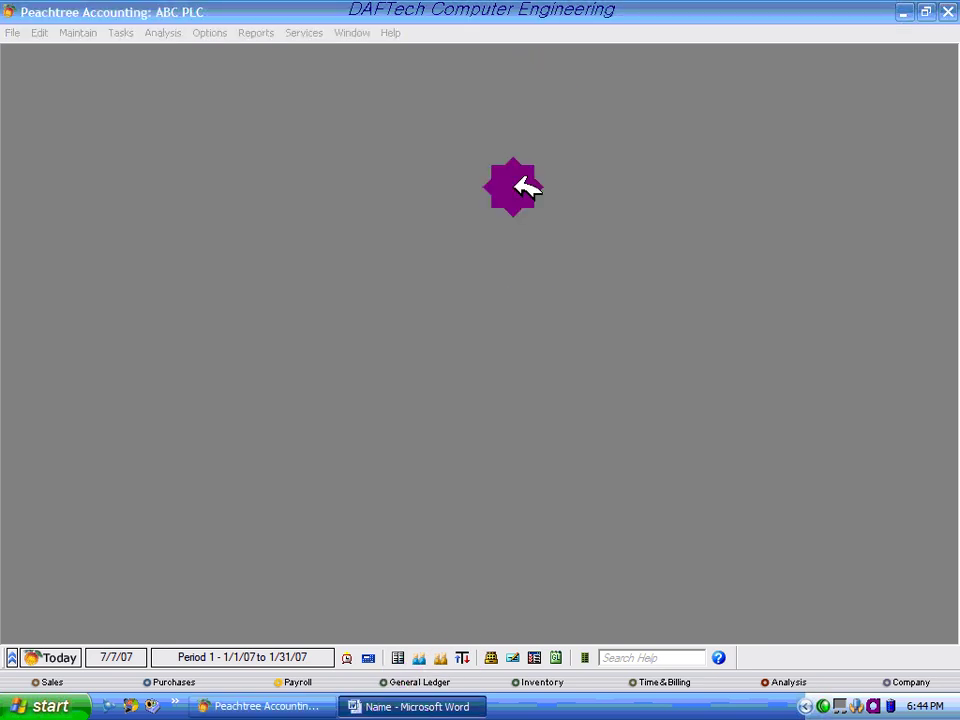
click(405, 706)
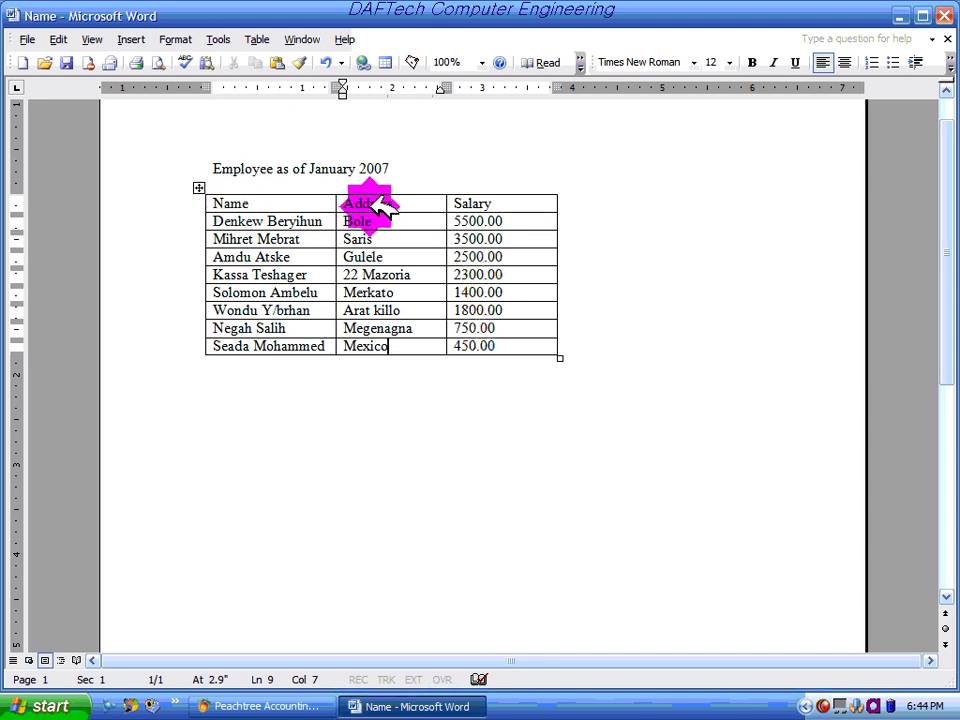
click(507, 198)
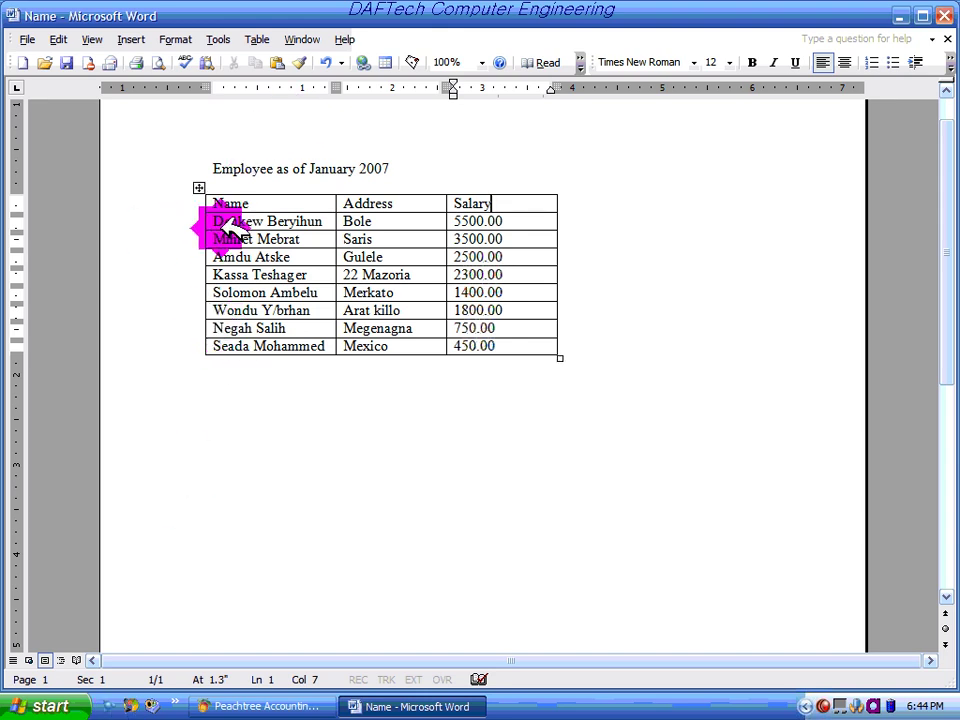
- Switch back to Peachtree Accounting and open the employee records in a restored window moved toward the middle of the workspace
click(292, 705)
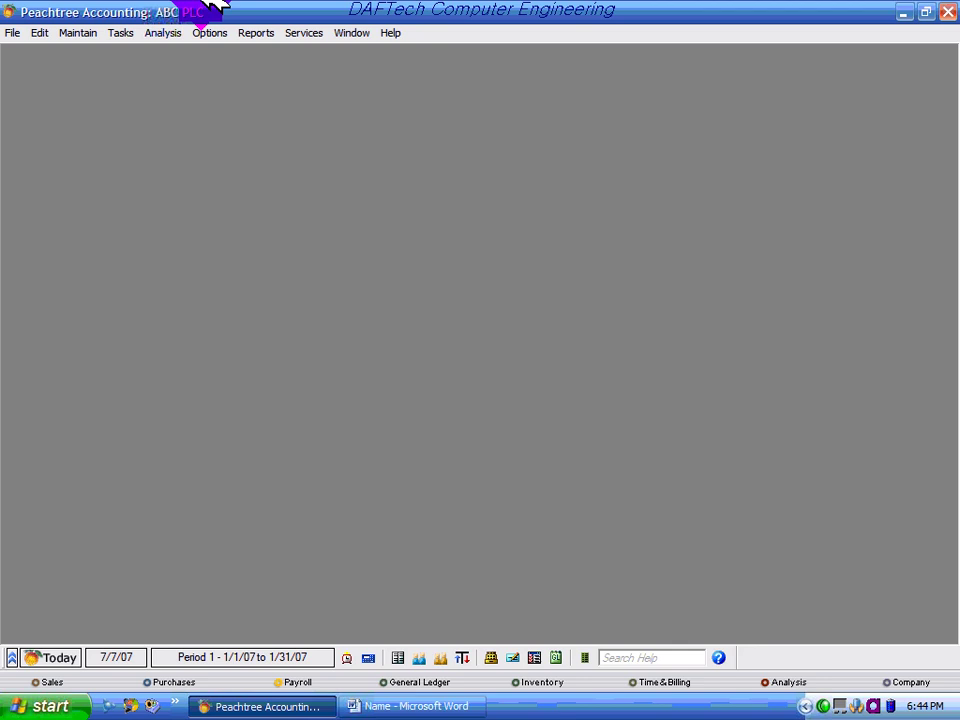
click(78, 33)
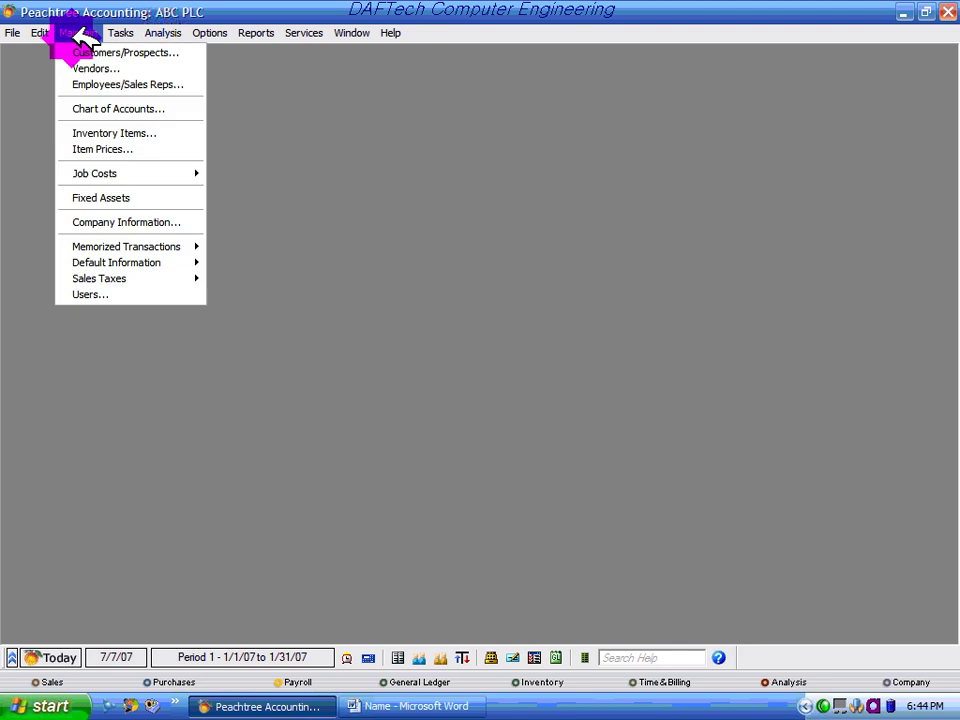
click(138, 86)
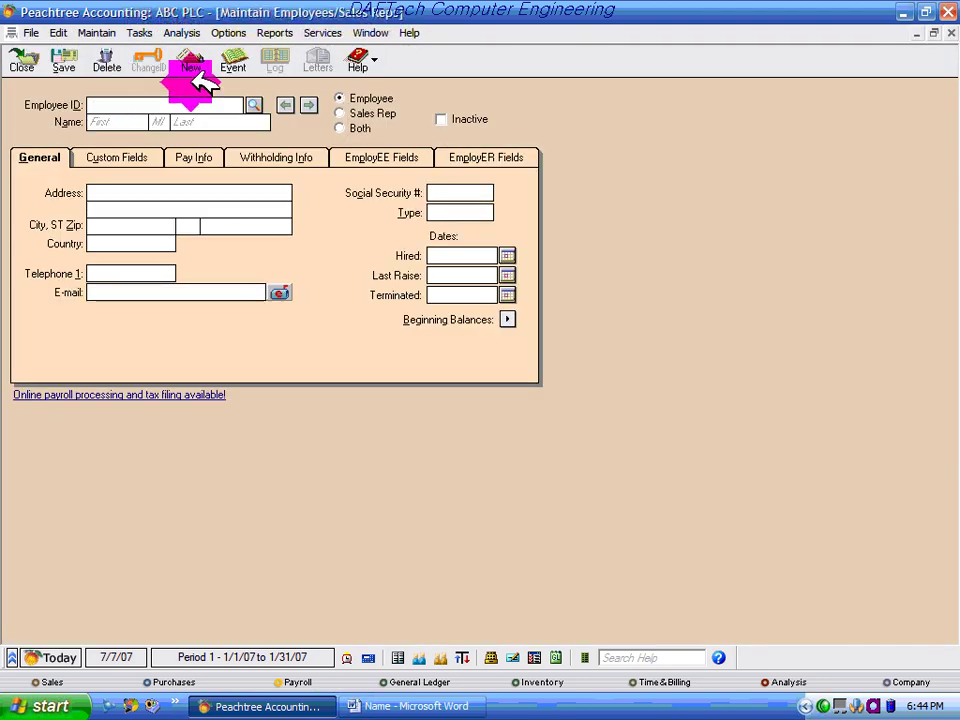
click(936, 28)
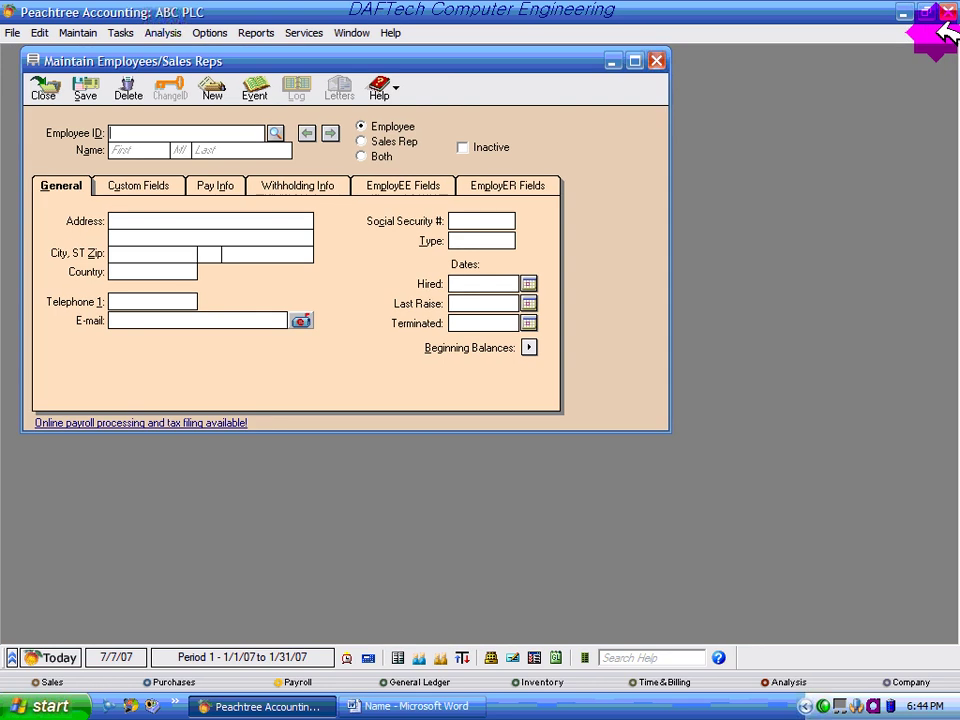
drag(548, 90, 705, 105)
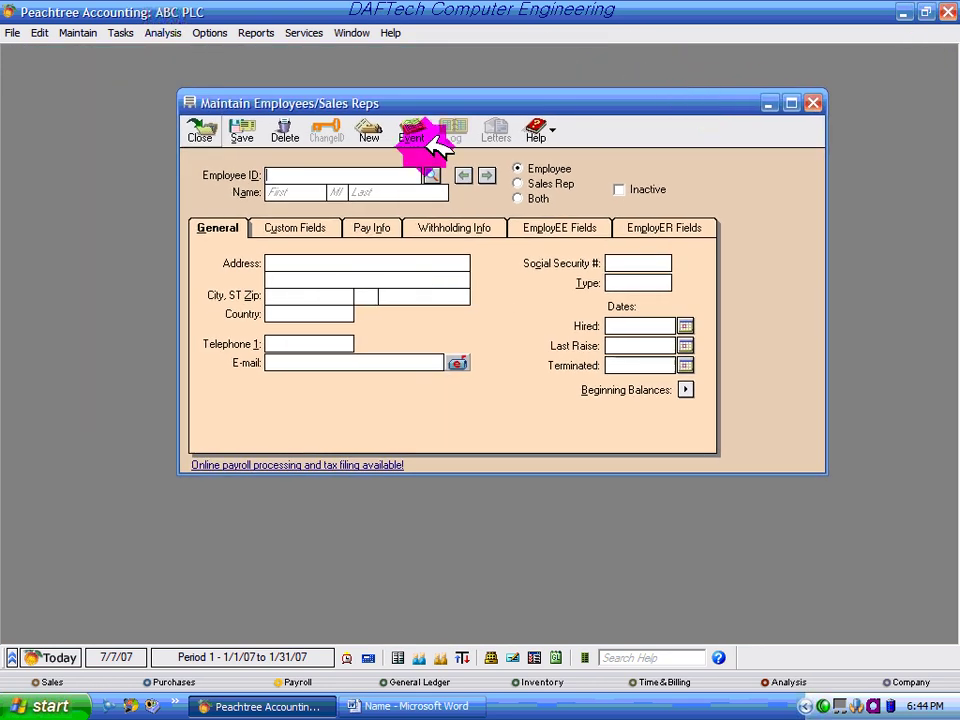
- Enter the first employee's ID, first name and middle initial, checking the name in the Word list
click(340, 175)
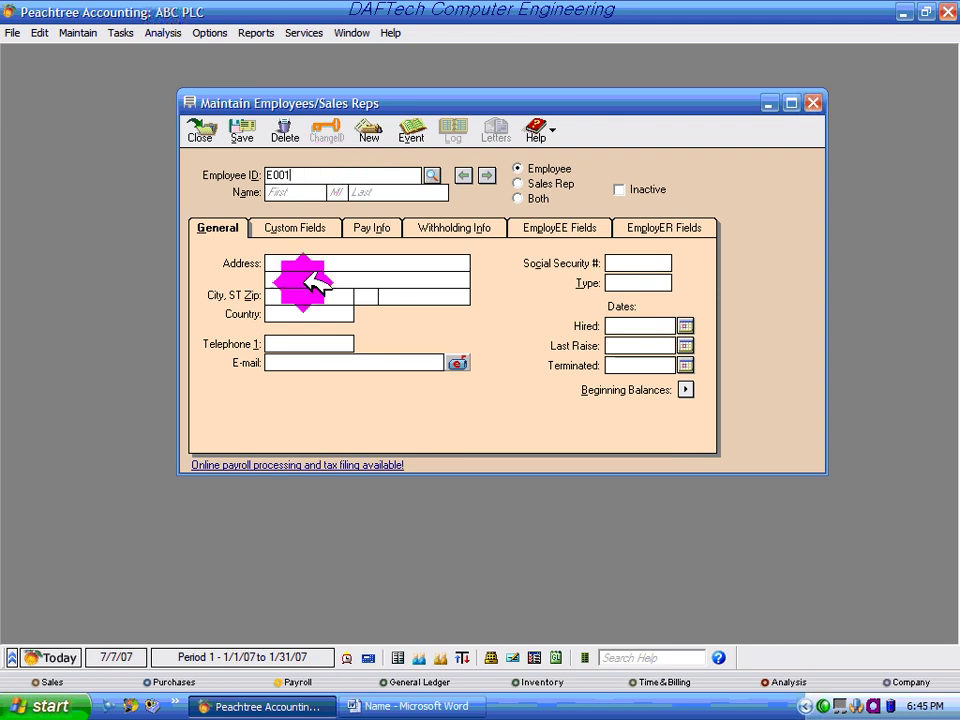
click(288, 191)
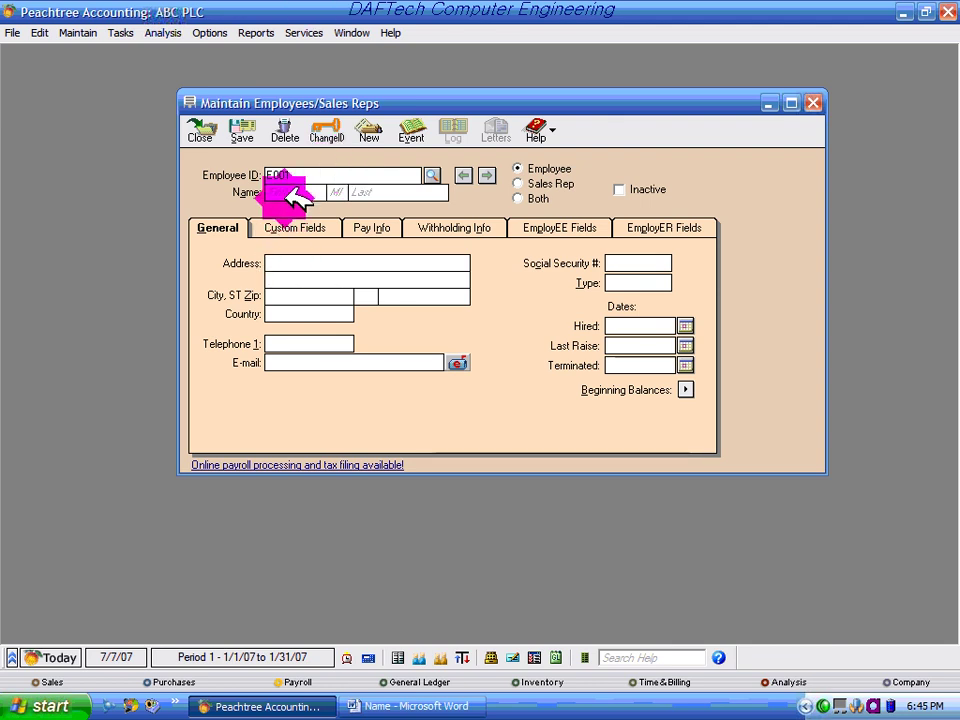
click(390, 703)
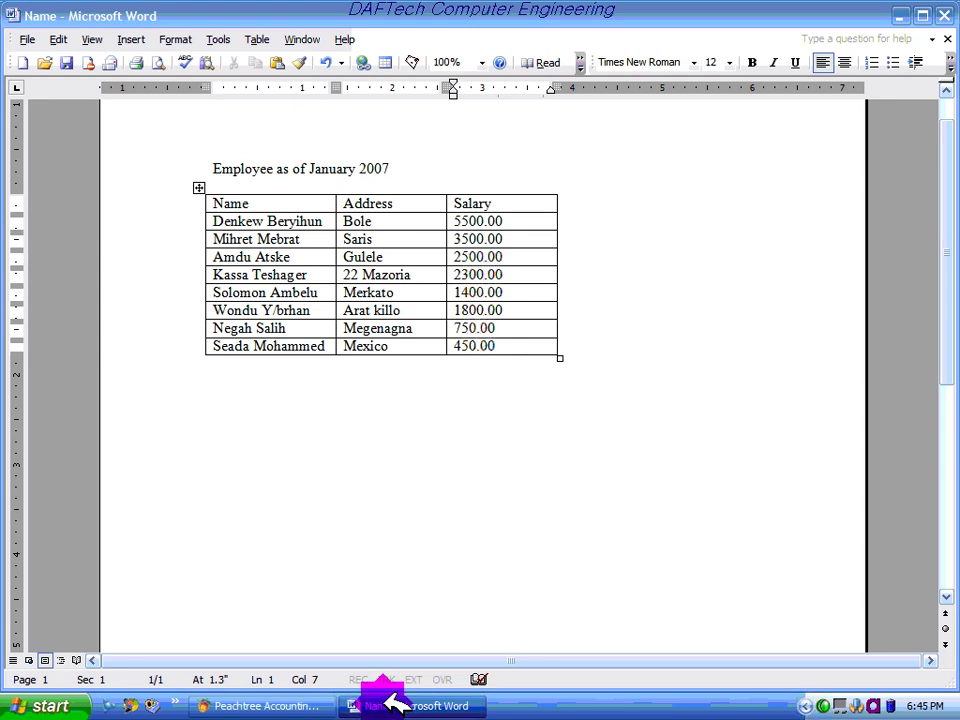
click(388, 700)
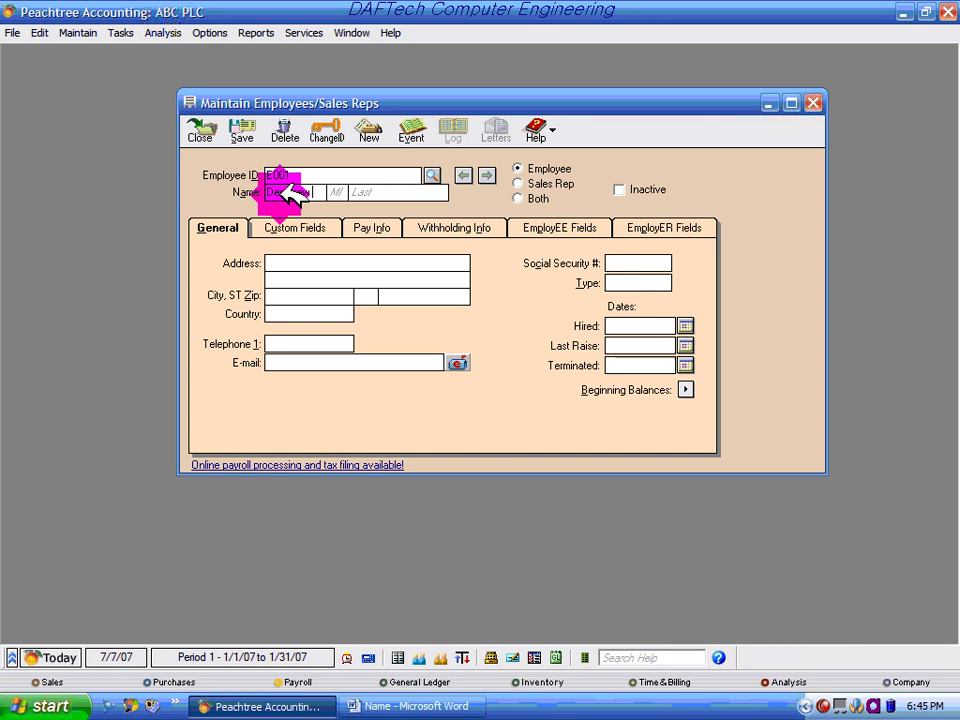
click(418, 201)
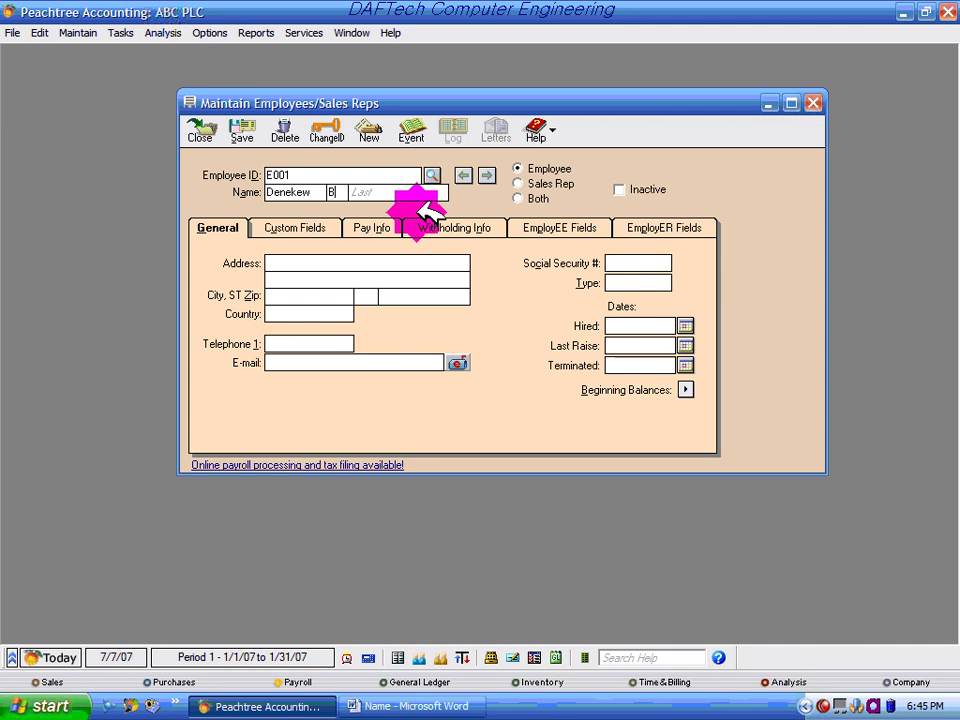
double_click(340, 191)
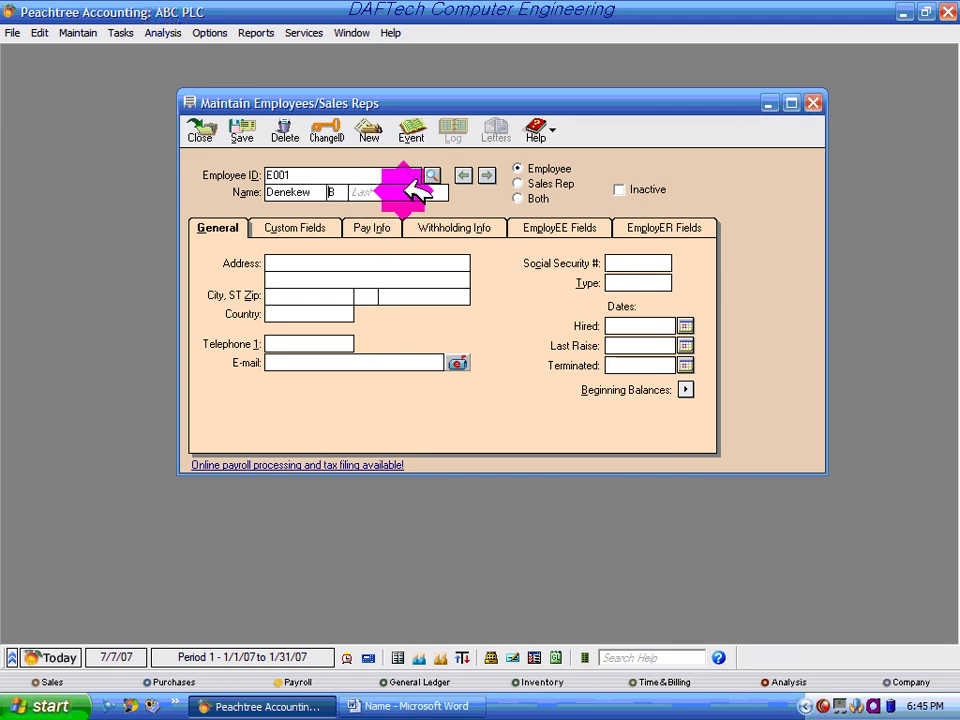
- Look up the first employee's address in the Word list and enter the street address and city in the Peachtree record
click(216, 222)
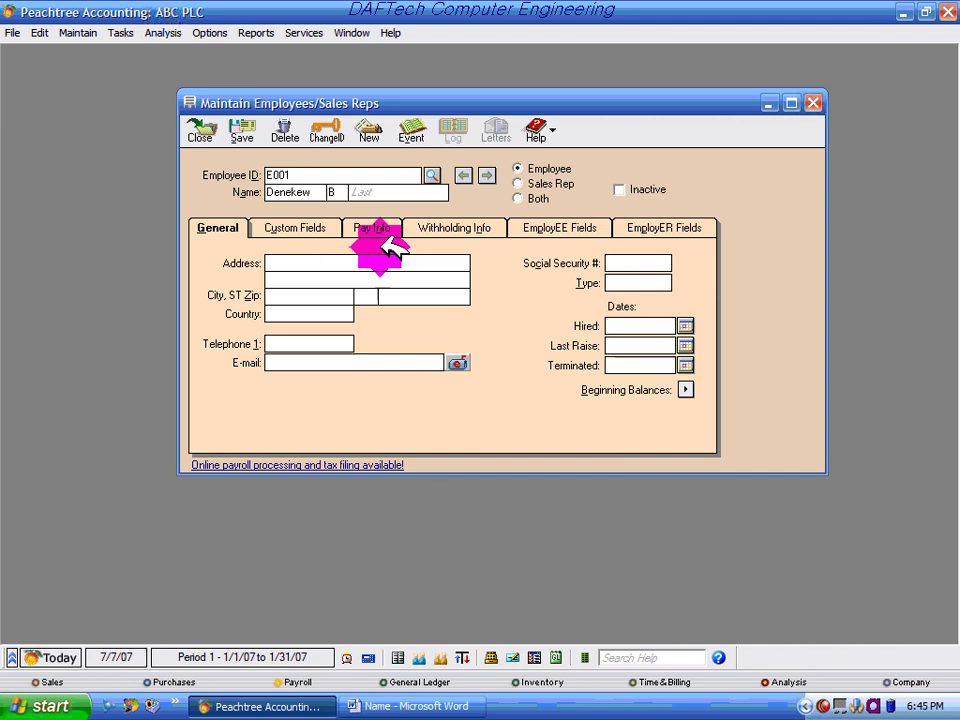
click(470, 706)
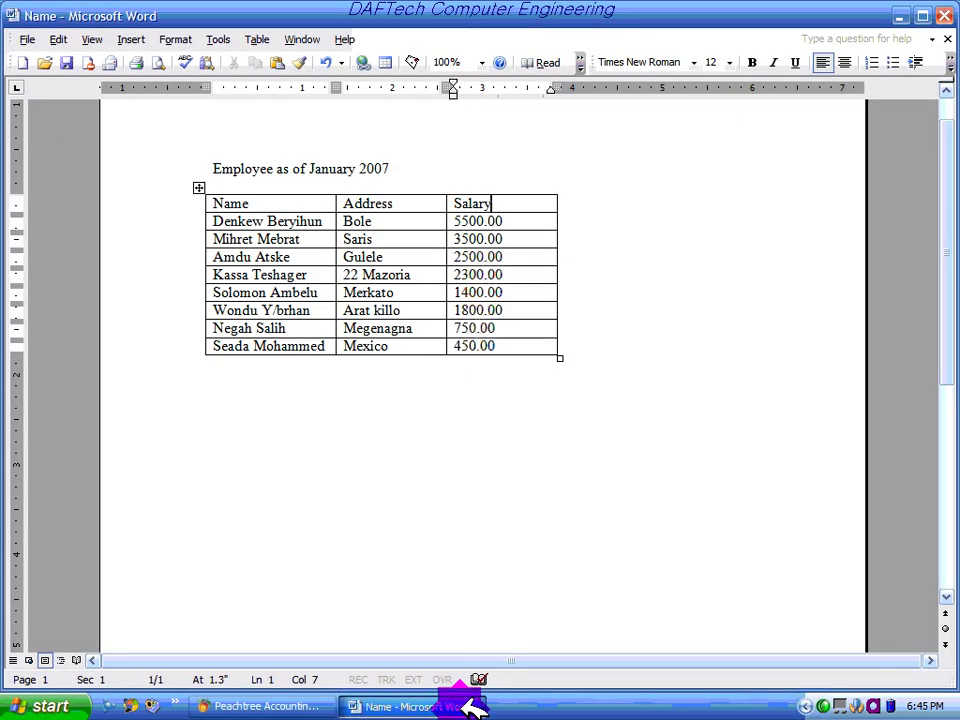
click(468, 706)
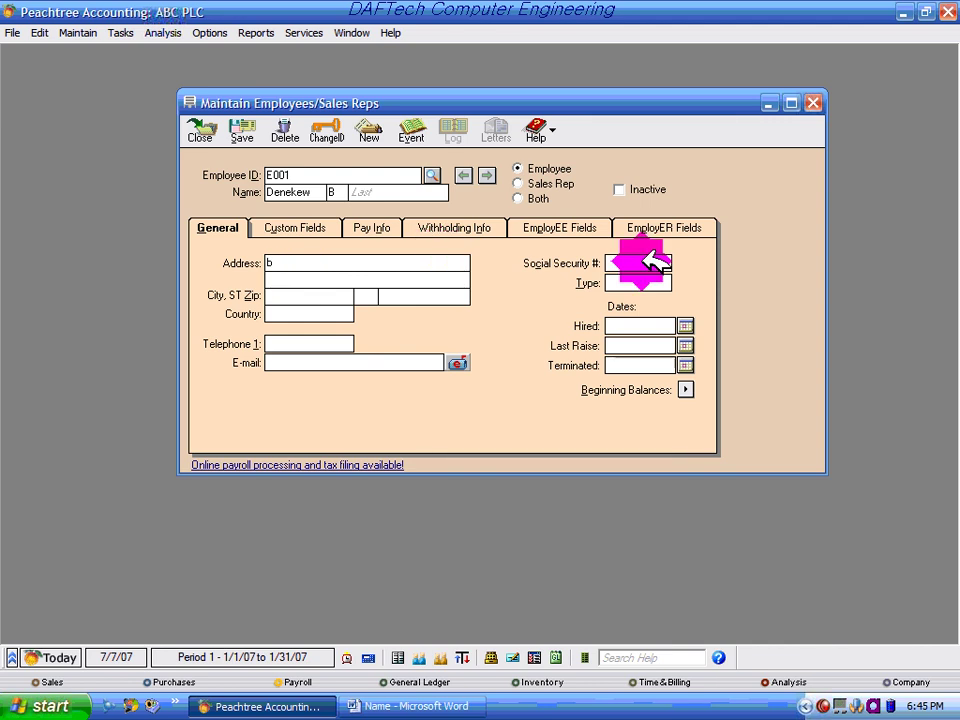
key(BackSpace)
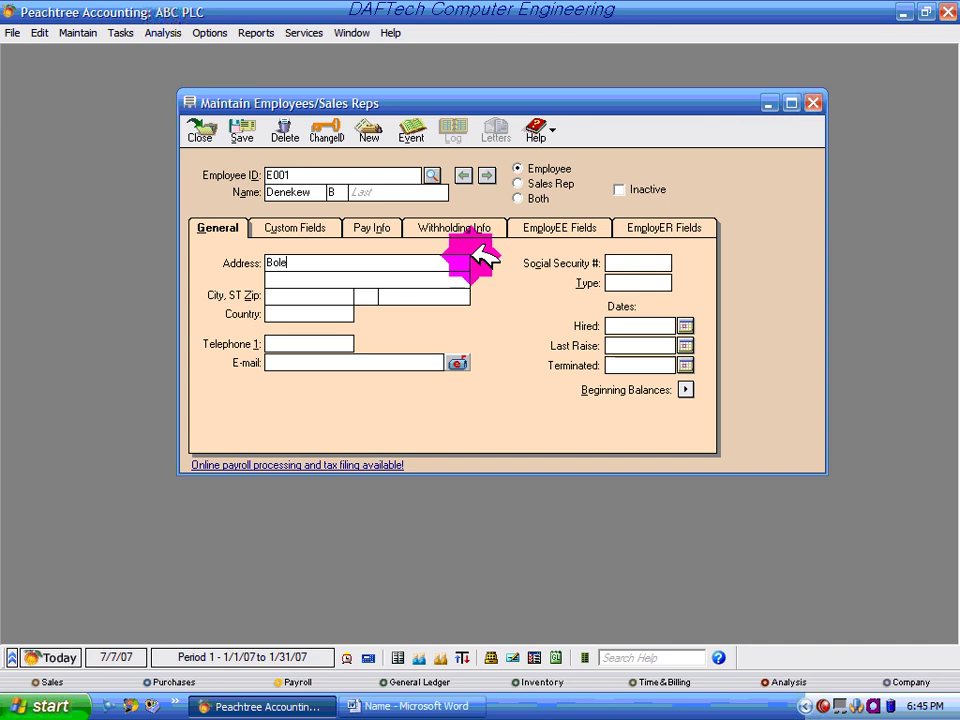
click(310, 297)
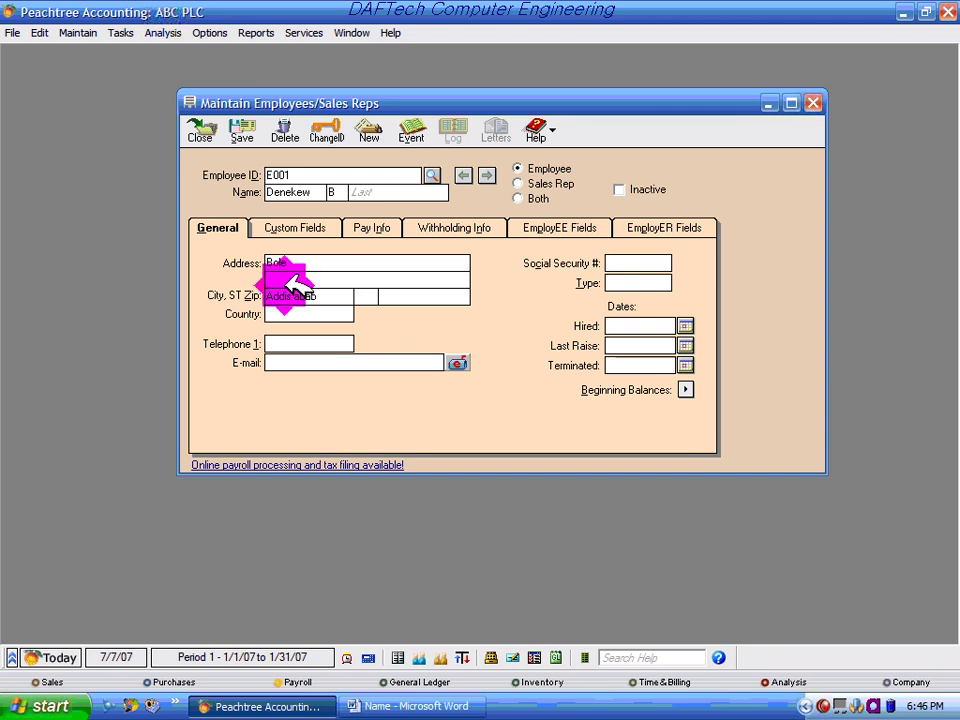
text(ababa)
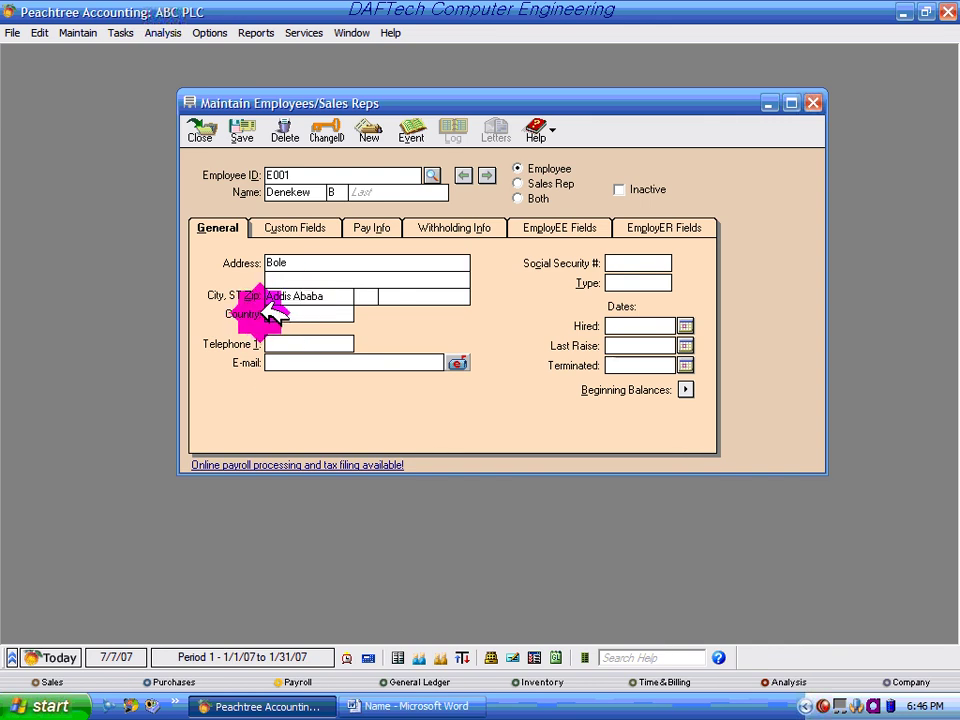
- Fill in the employee's country and telephone number, leaving the e-mail and type blank
key(Tab)
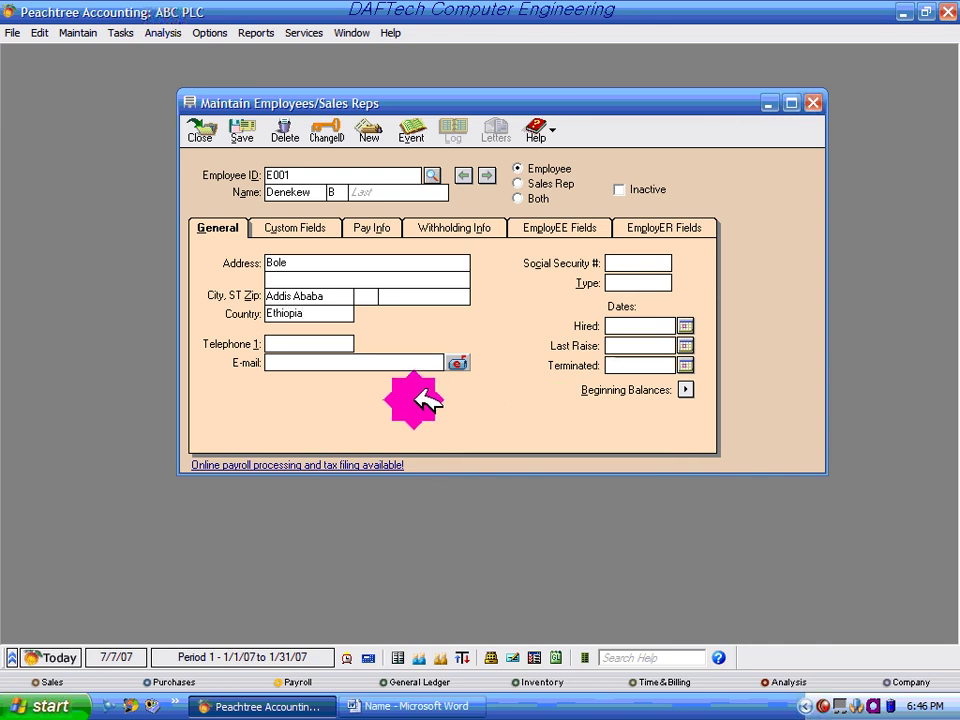
key(Tab)
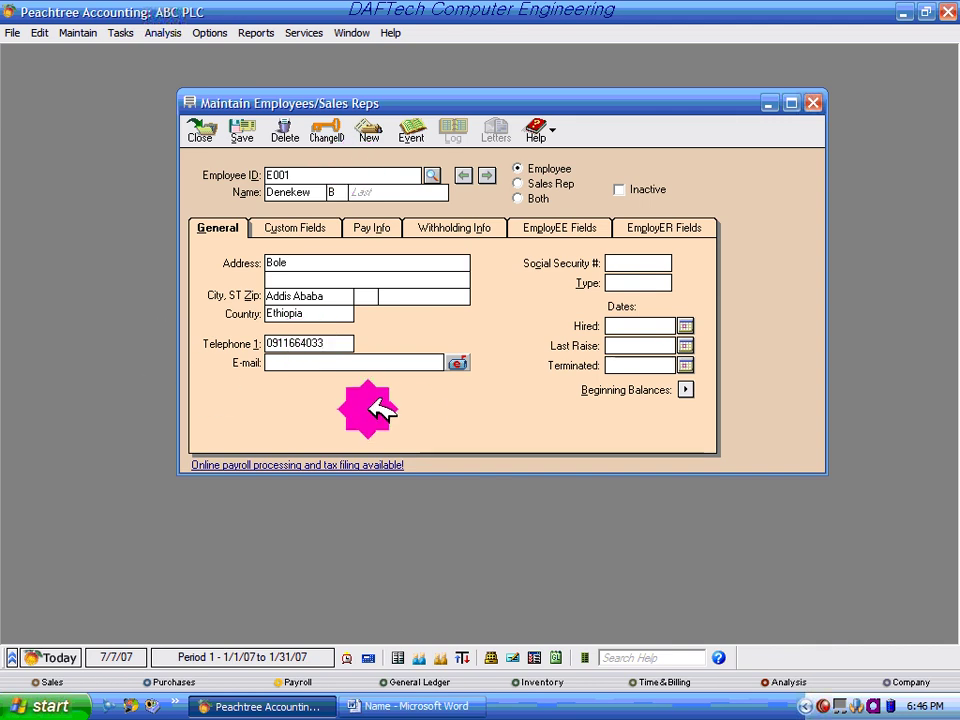
click(312, 364)
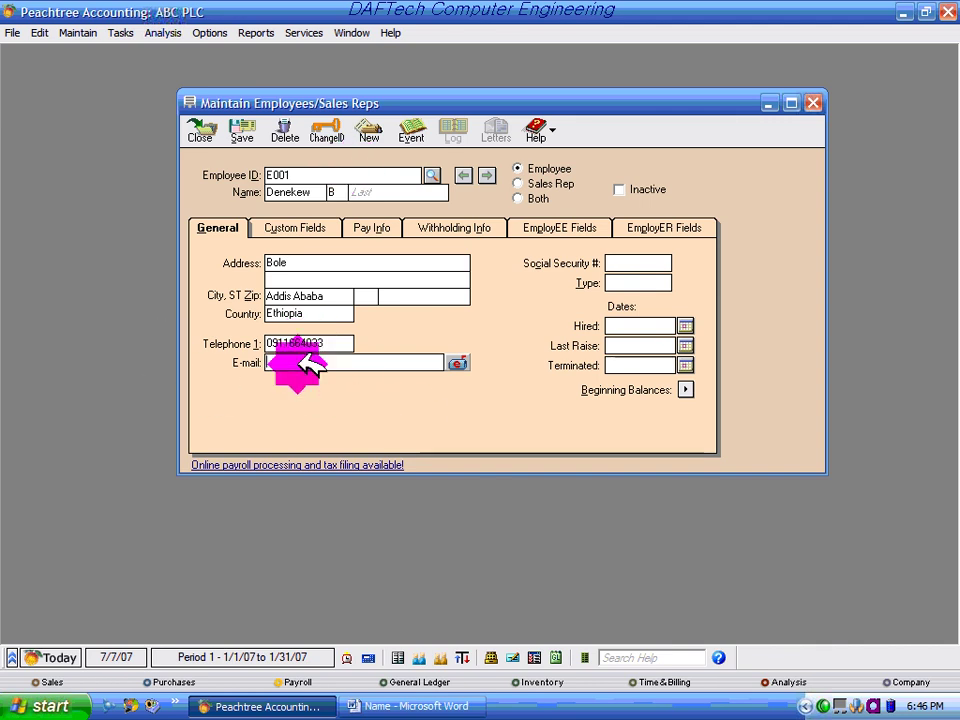
click(628, 283)
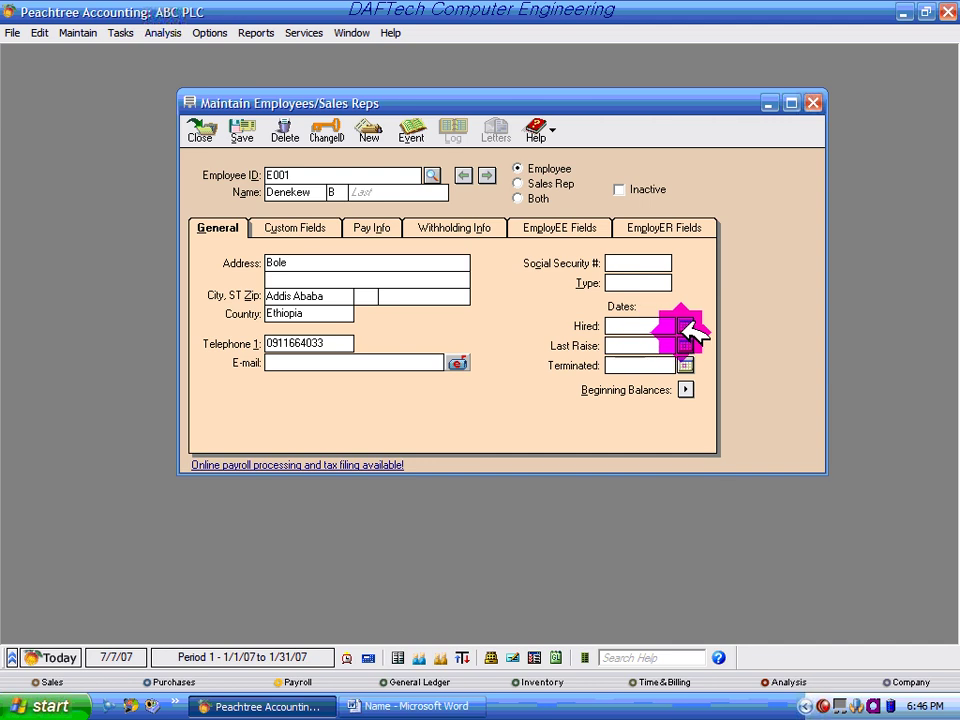
- Set the employee's hired date to Jan 1, 2006, leaving the last raise and terminated dates blank
click(685, 326)
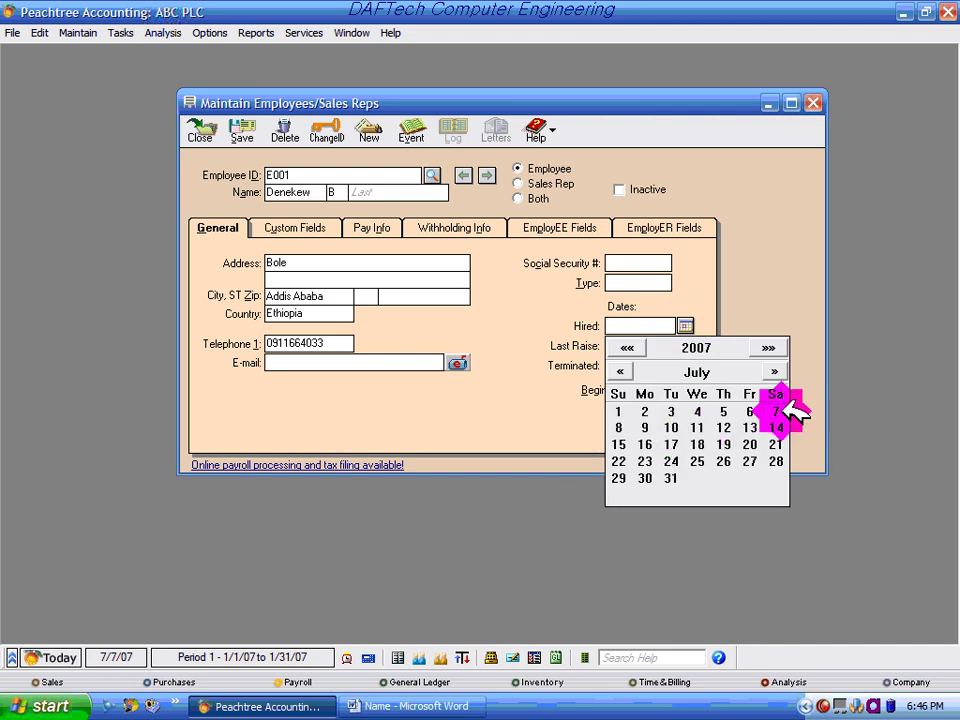
click(627, 347)
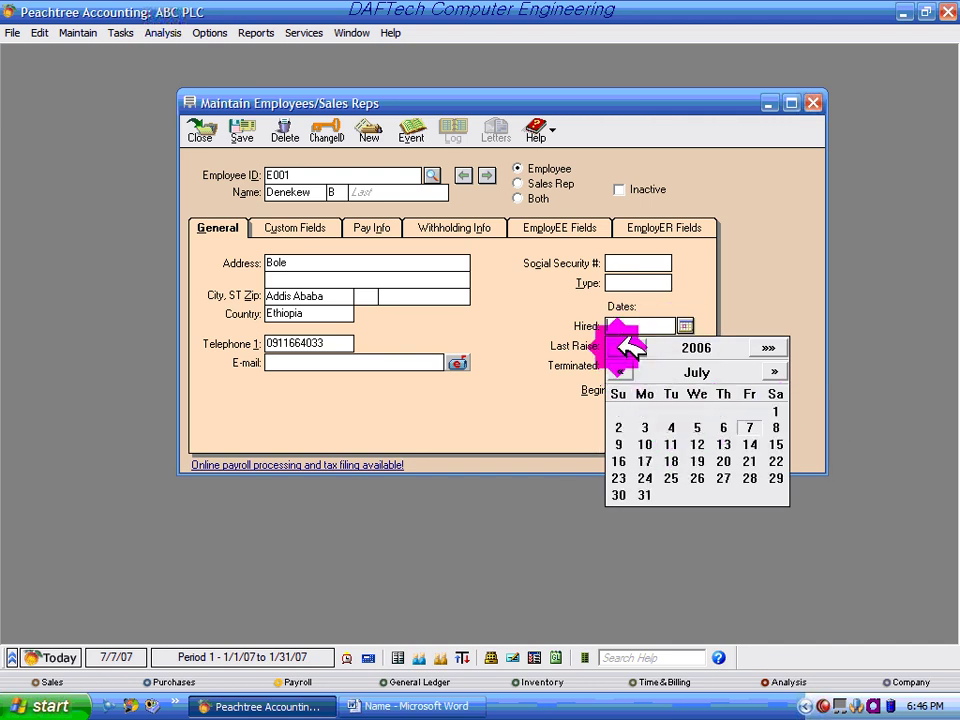
click(768, 347)
click(621, 371)
click(621, 371)
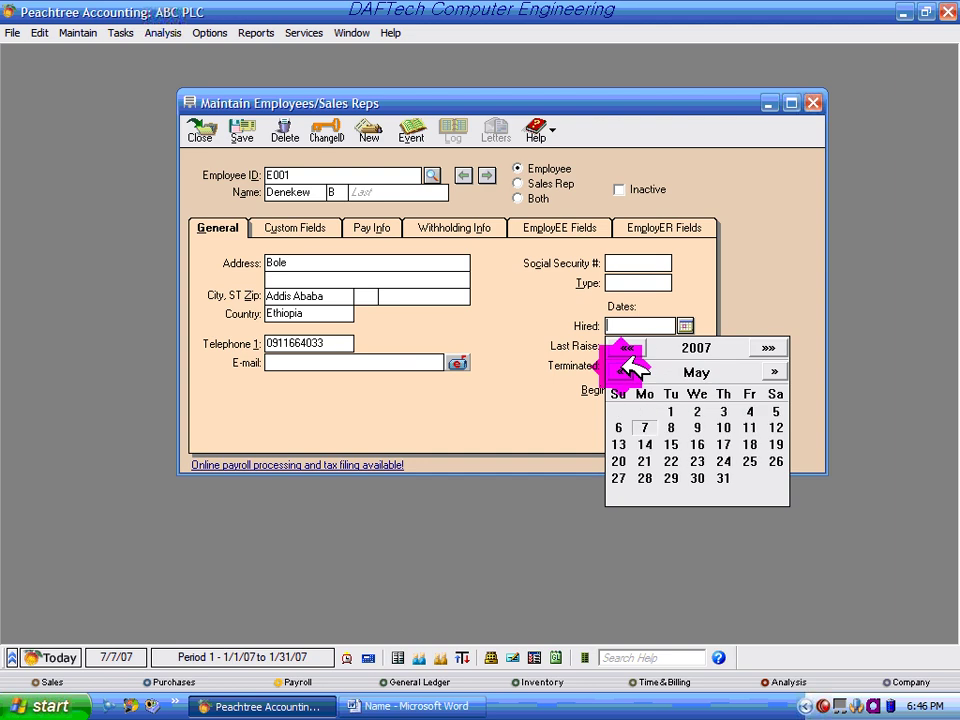
click(621, 371)
click(621, 371)
click(621, 371)
click(621, 371)
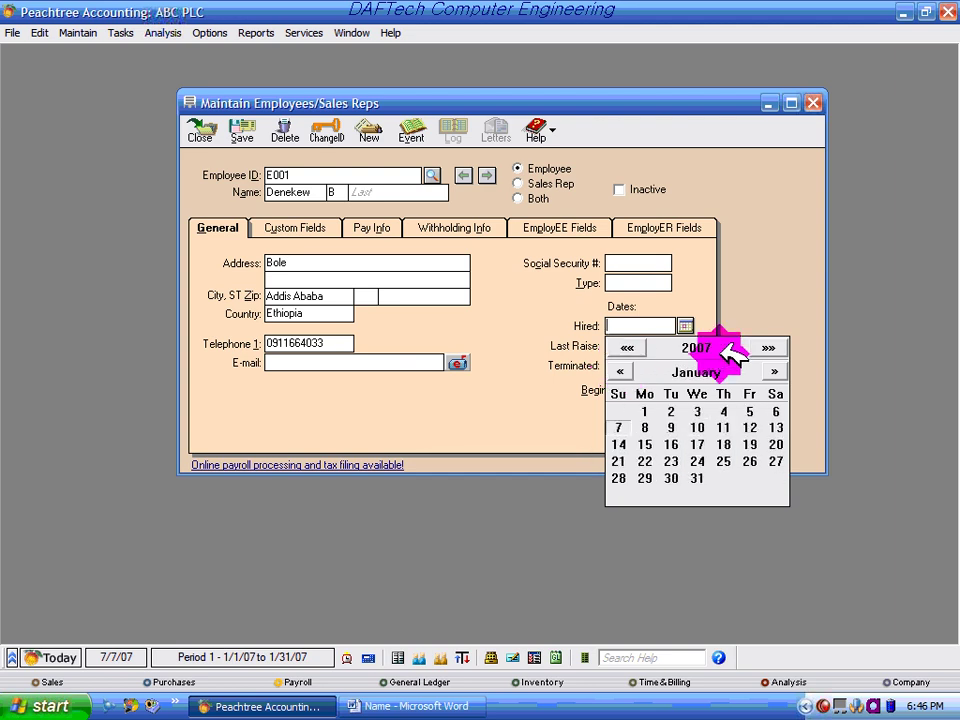
click(627, 347)
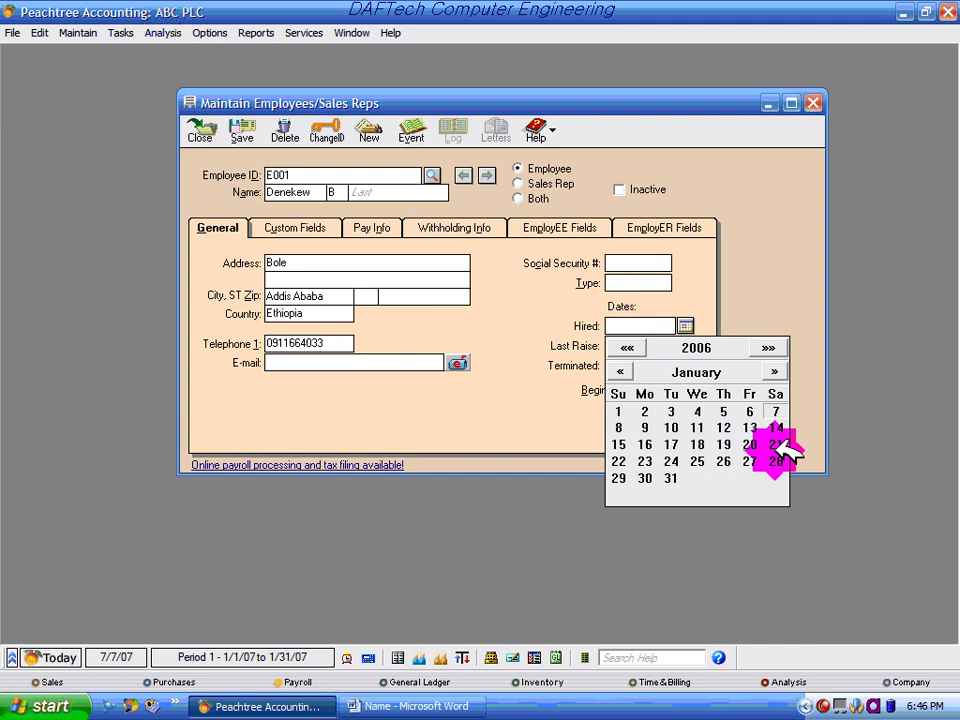
click(619, 410)
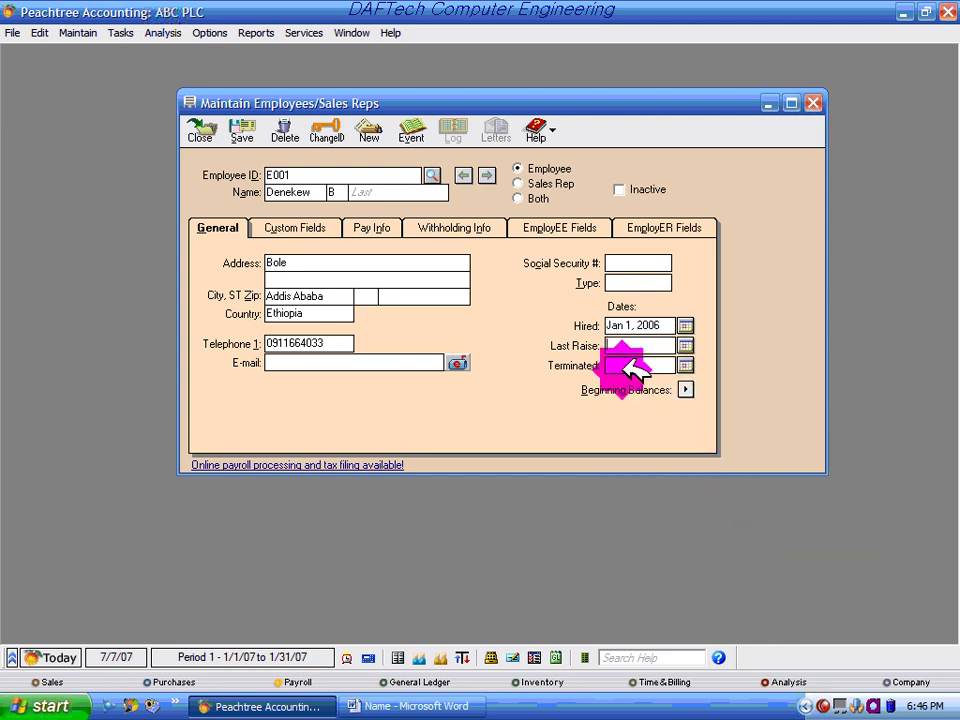
click(685, 345)
click(685, 345)
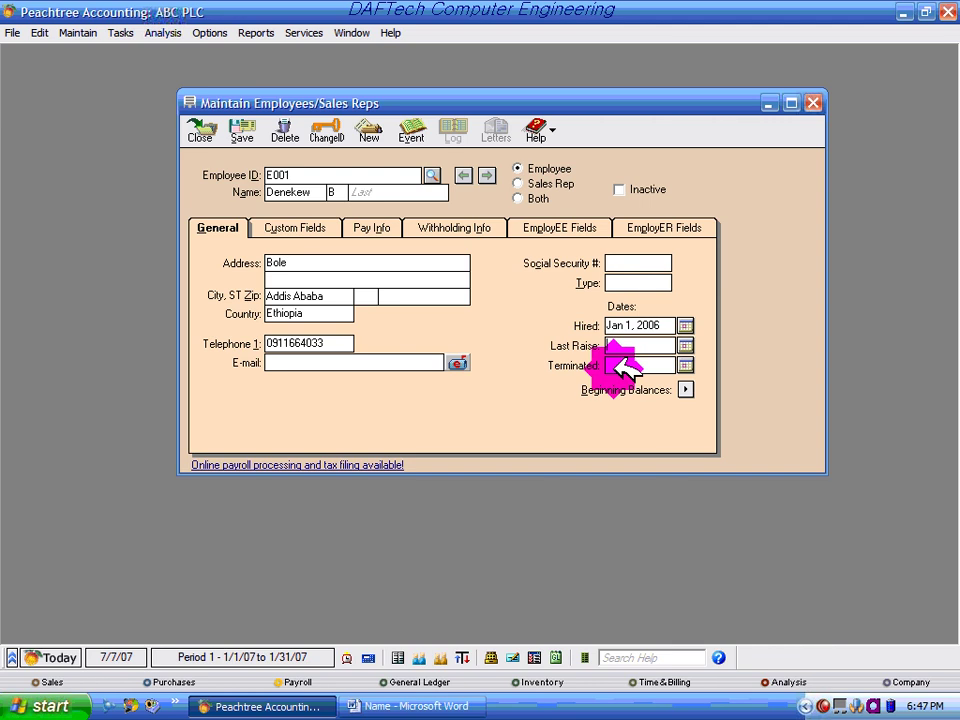
click(660, 366)
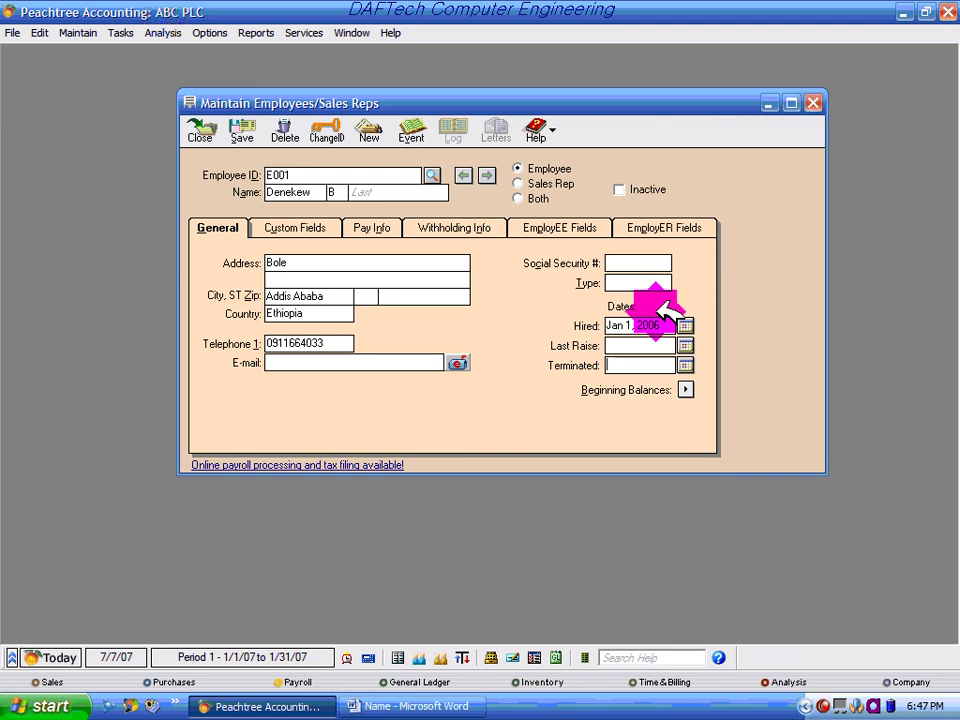
- Set the first employee's pay method to Salary and the pay frequency to Monthly
click(317, 229)
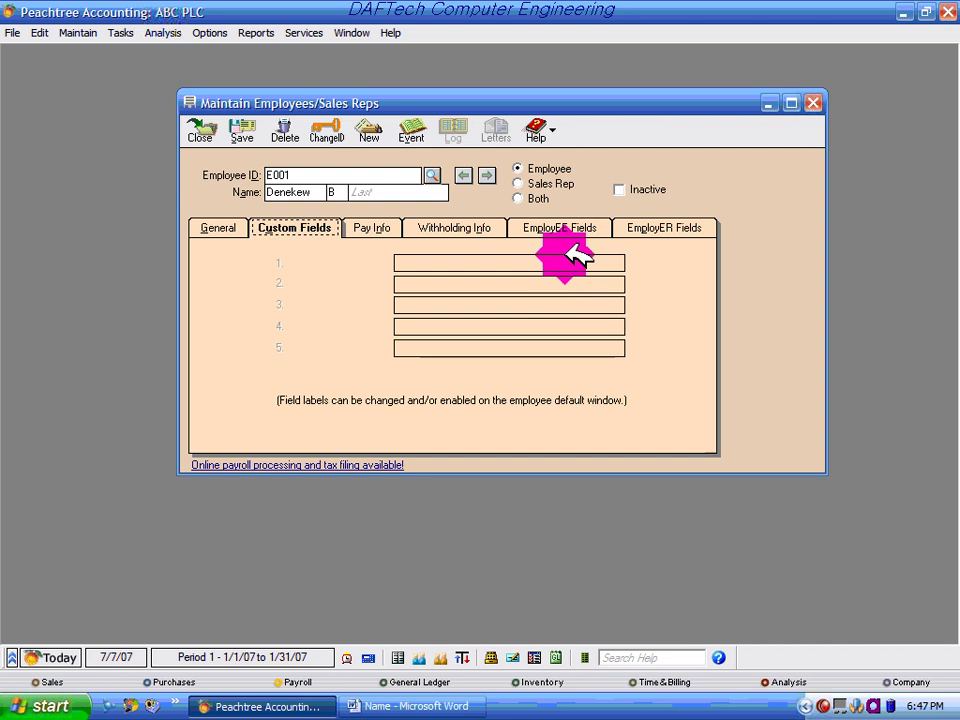
click(377, 228)
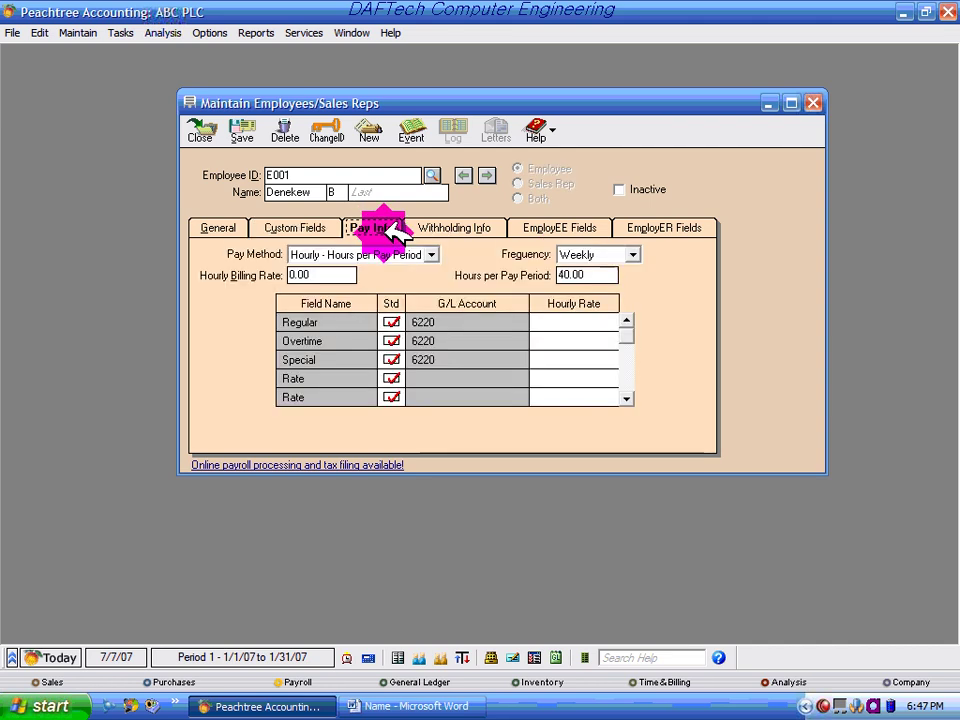
click(249, 229)
click(372, 228)
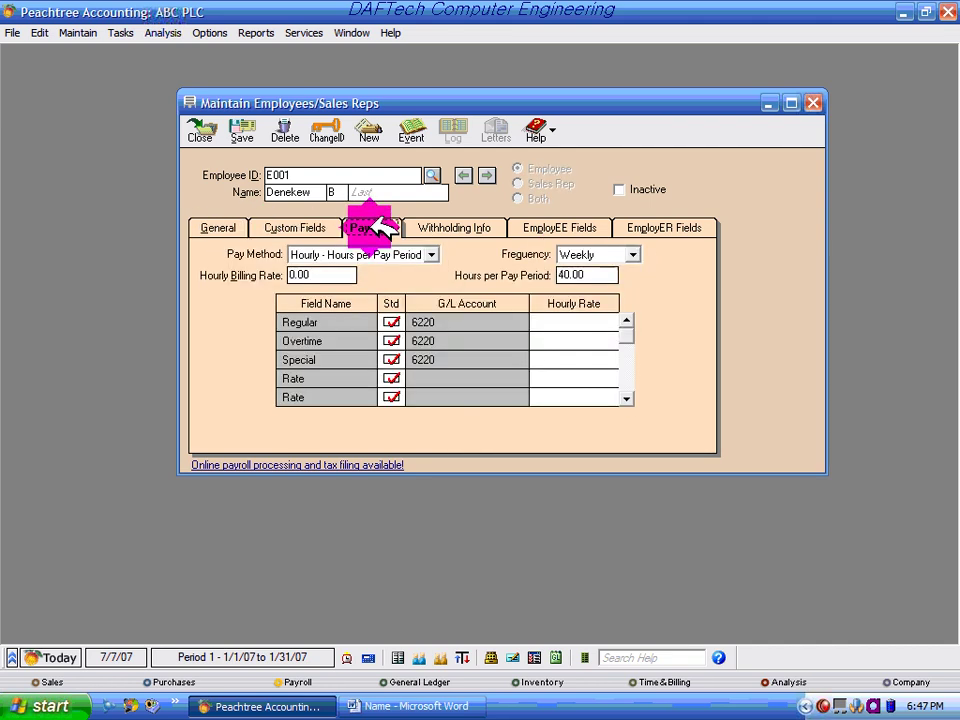
click(244, 228)
click(374, 228)
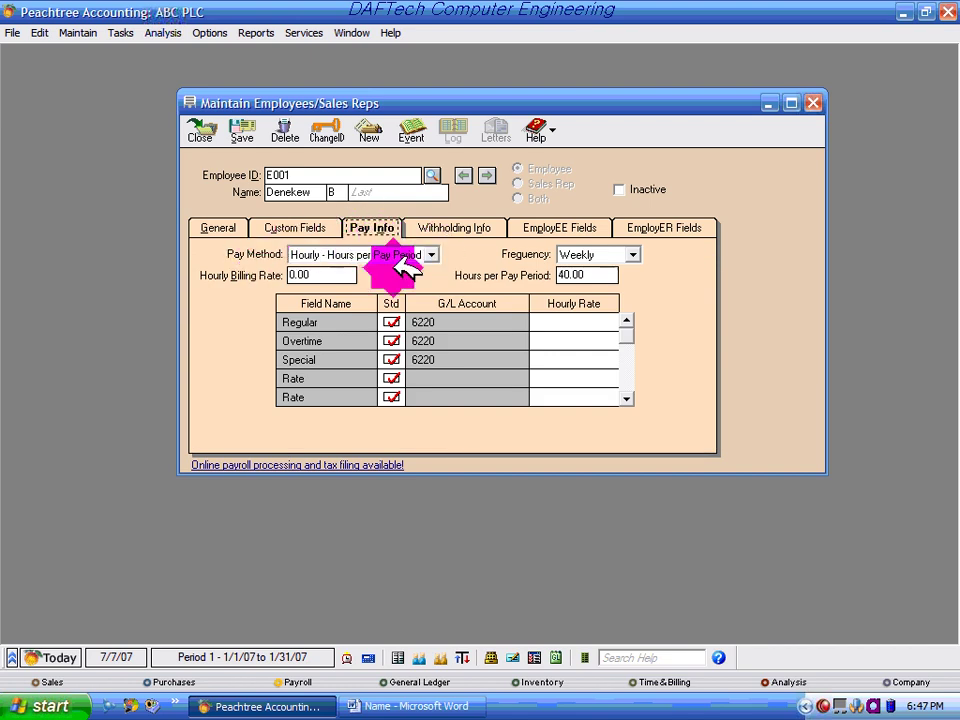
click(432, 255)
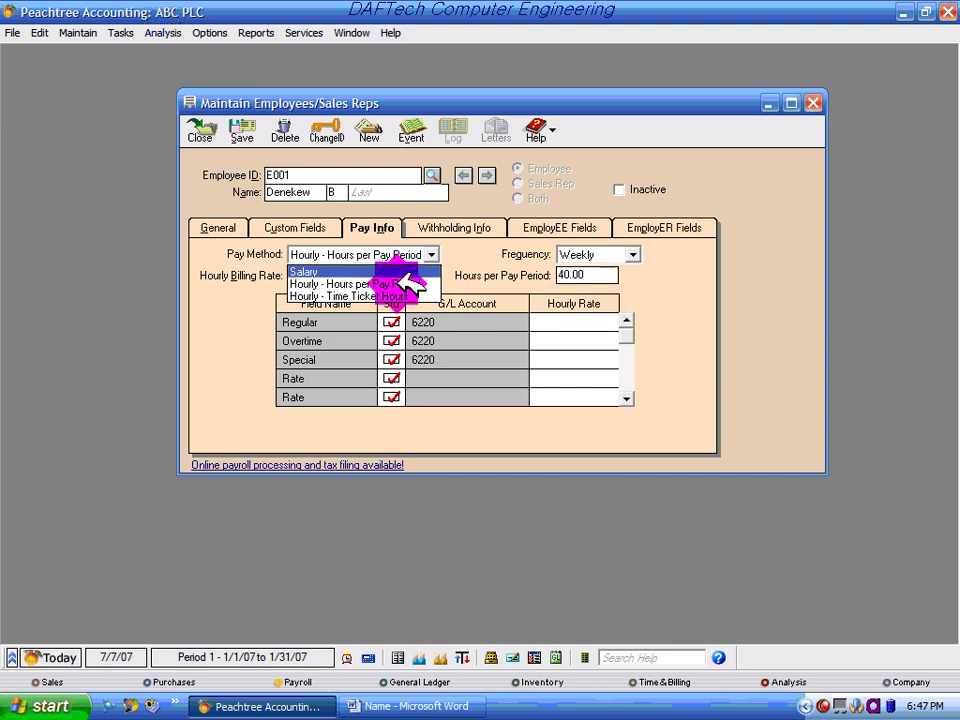
click(338, 271)
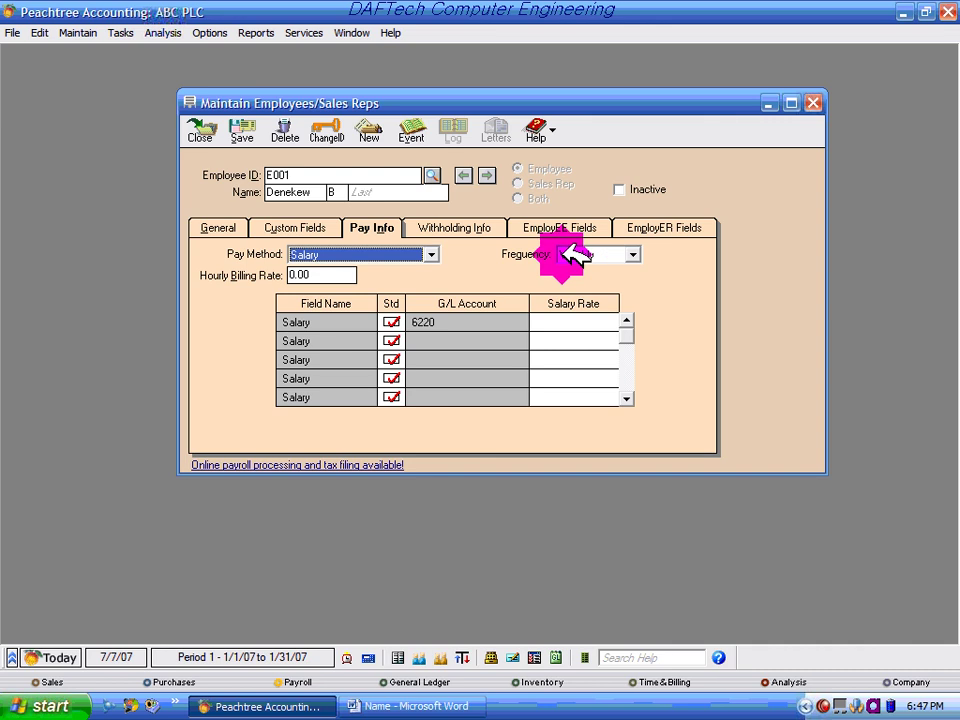
click(636, 256)
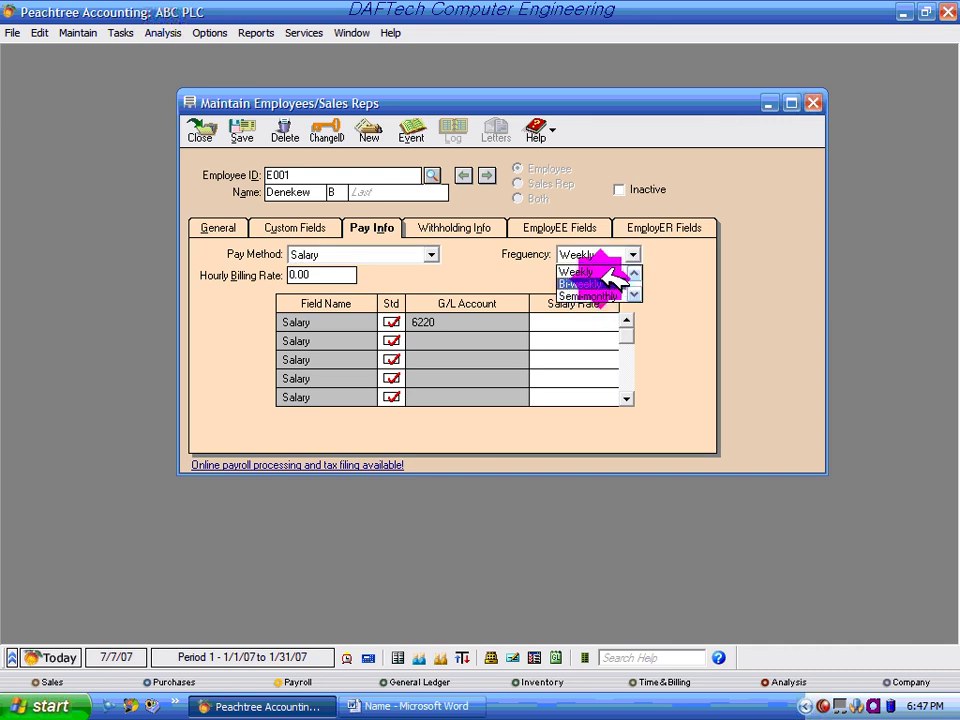
scroll(636, 285, down, 2)
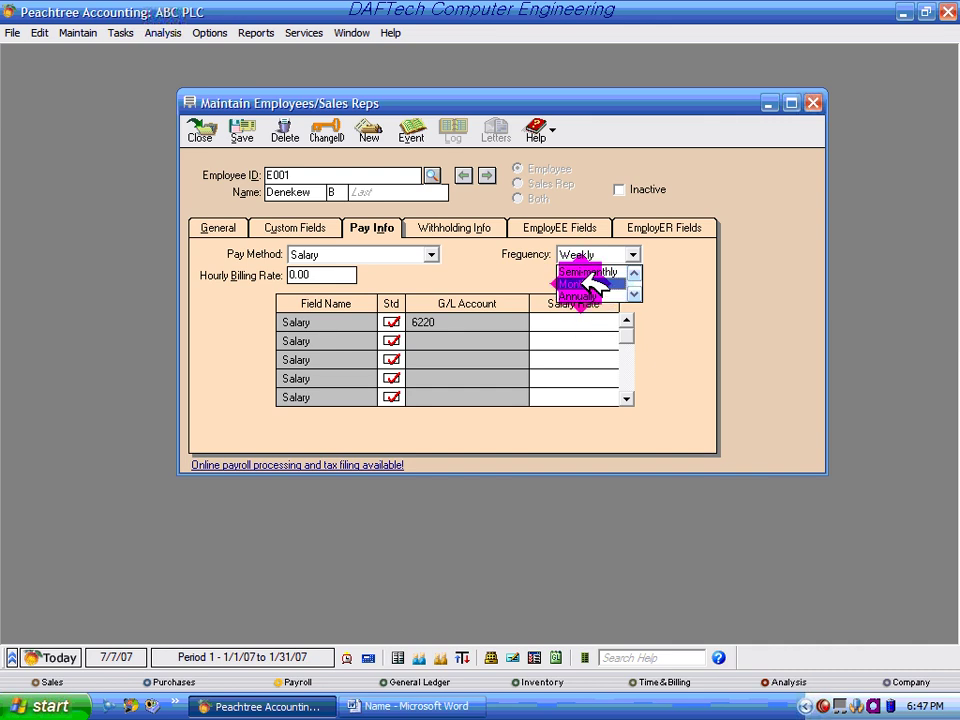
click(588, 284)
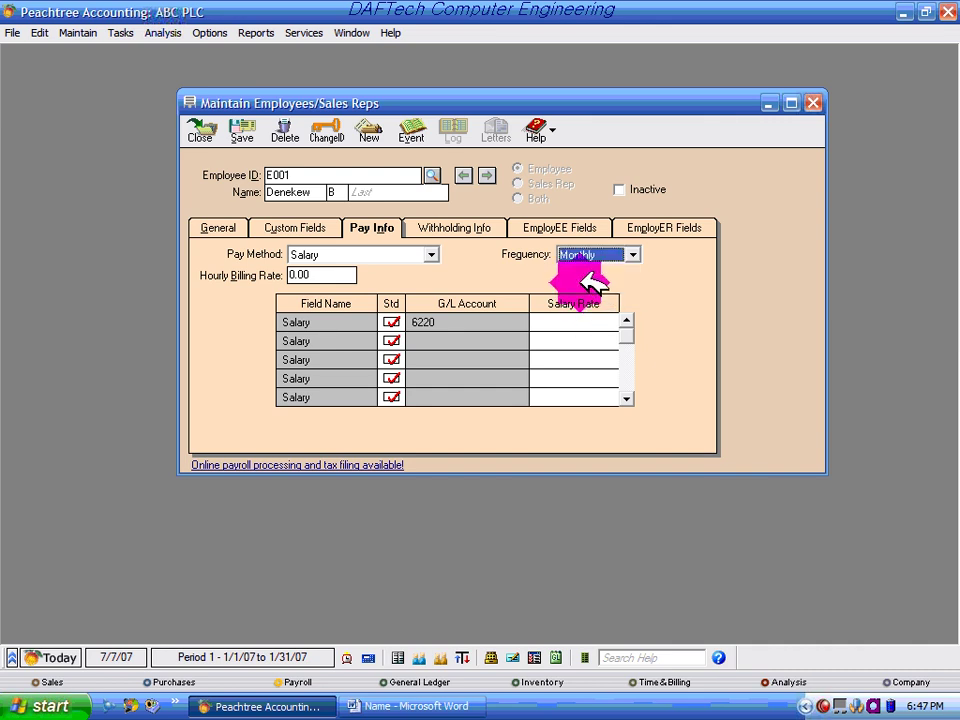
- Look up the first employee's salary in the Word list, set the salary rate to 5,500.00 in Peachtree, and save the record
click(595, 322)
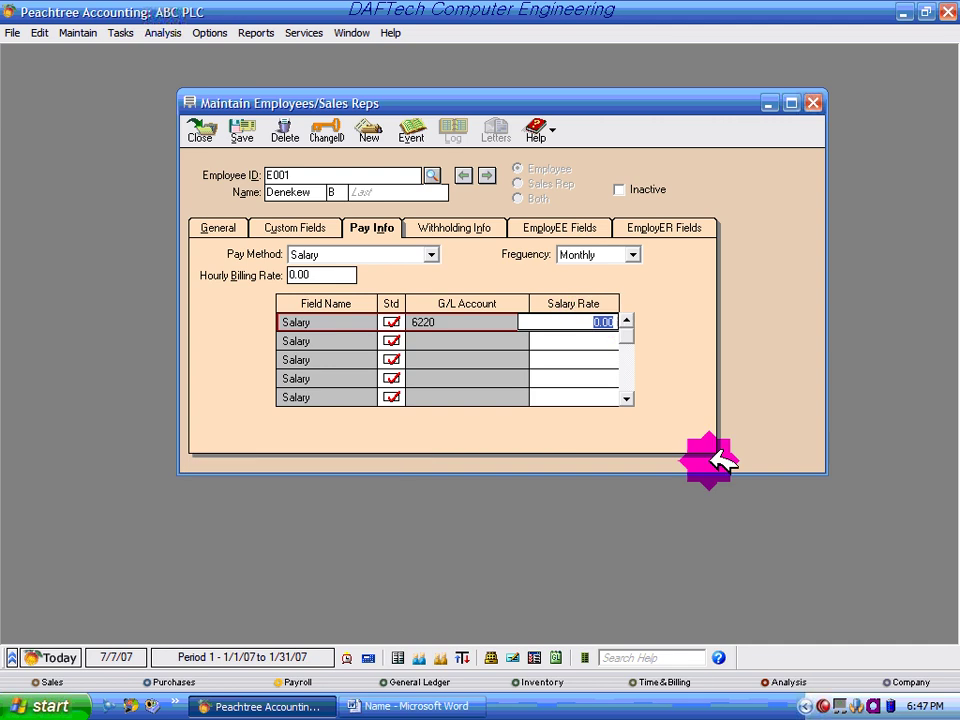
click(403, 706)
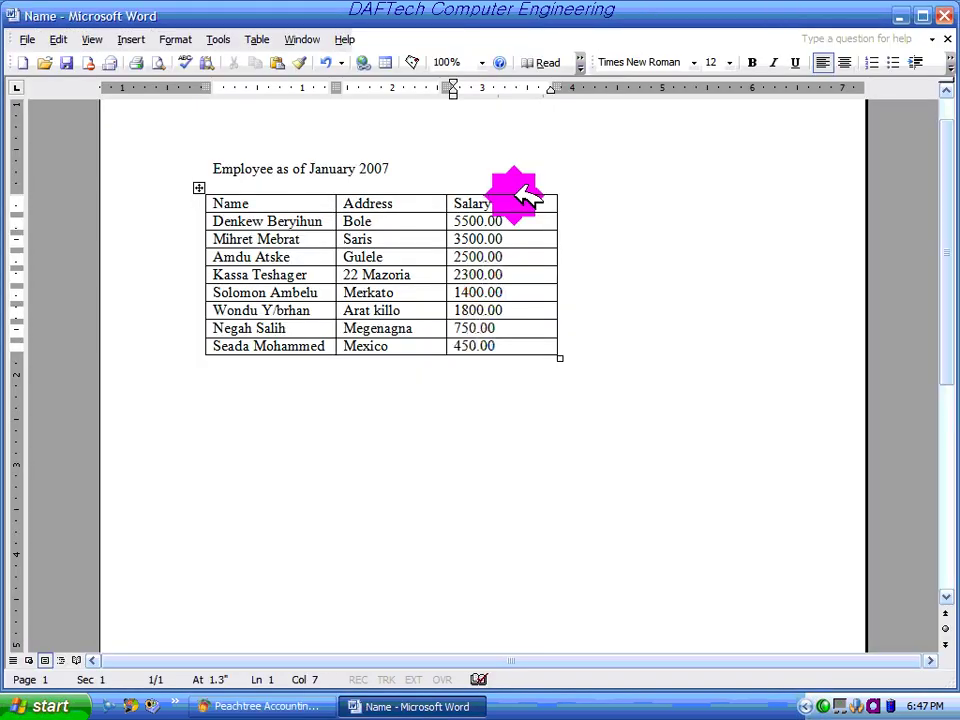
click(899, 16)
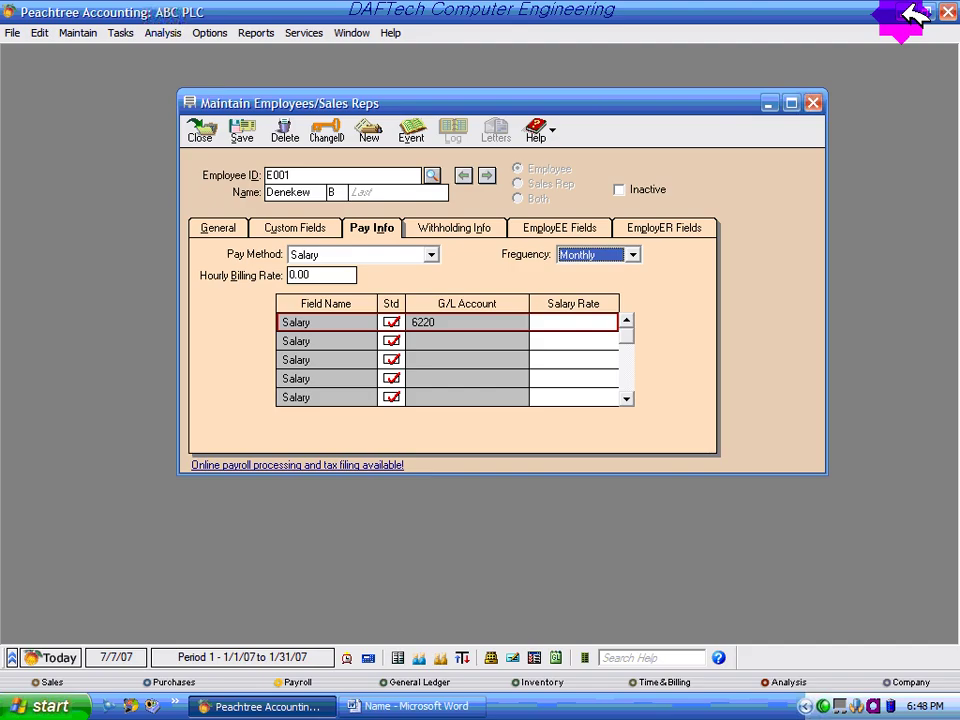
click(578, 330)
click(620, 321)
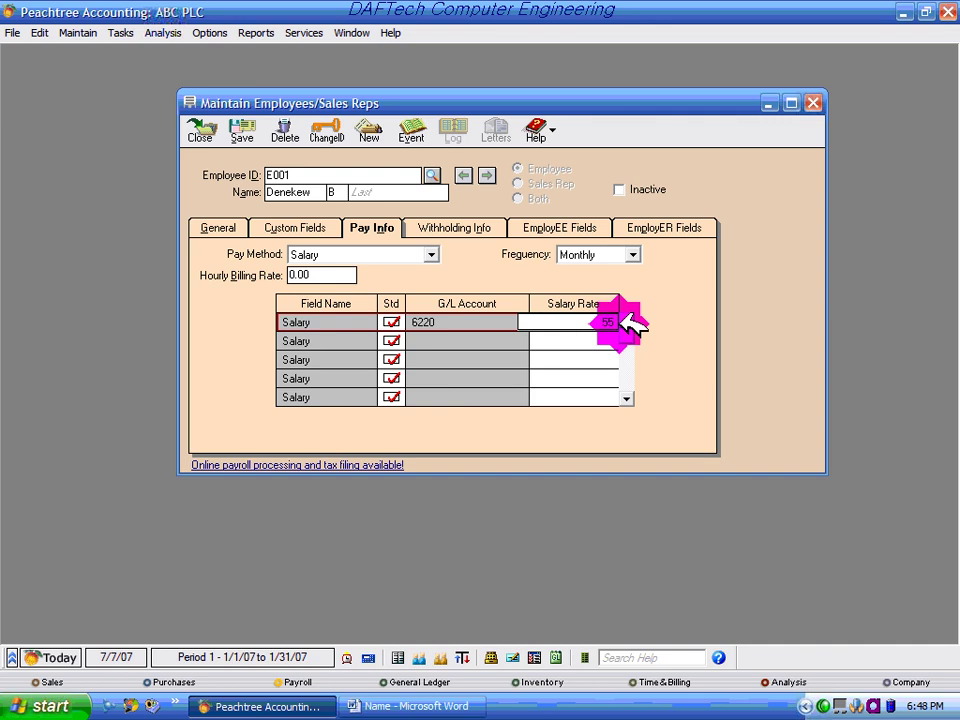
text(5,500)
key(Return)
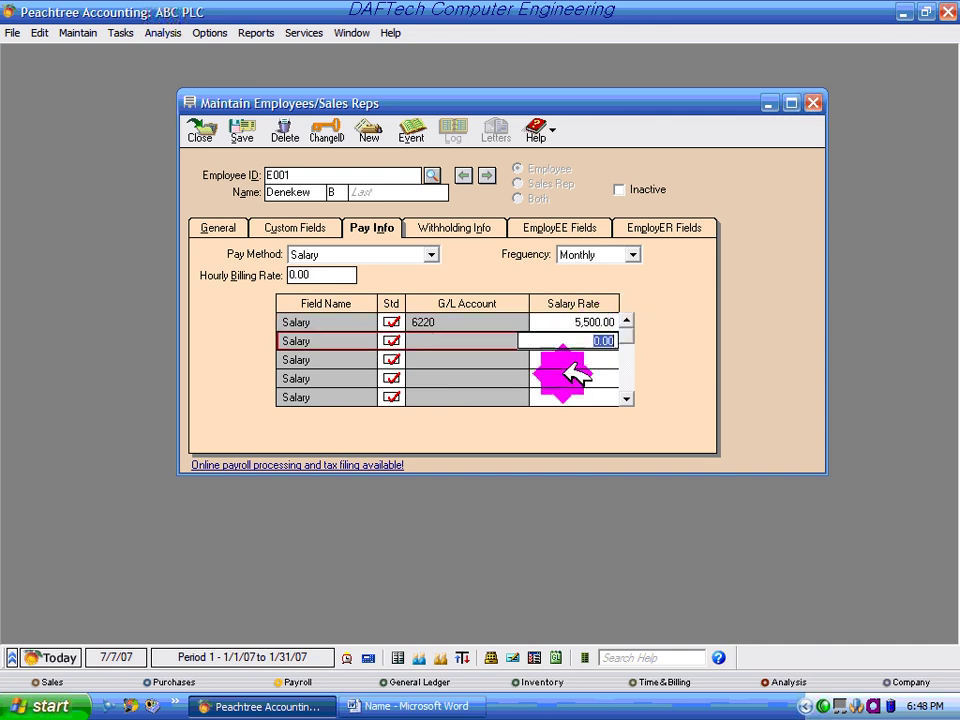
click(242, 130)
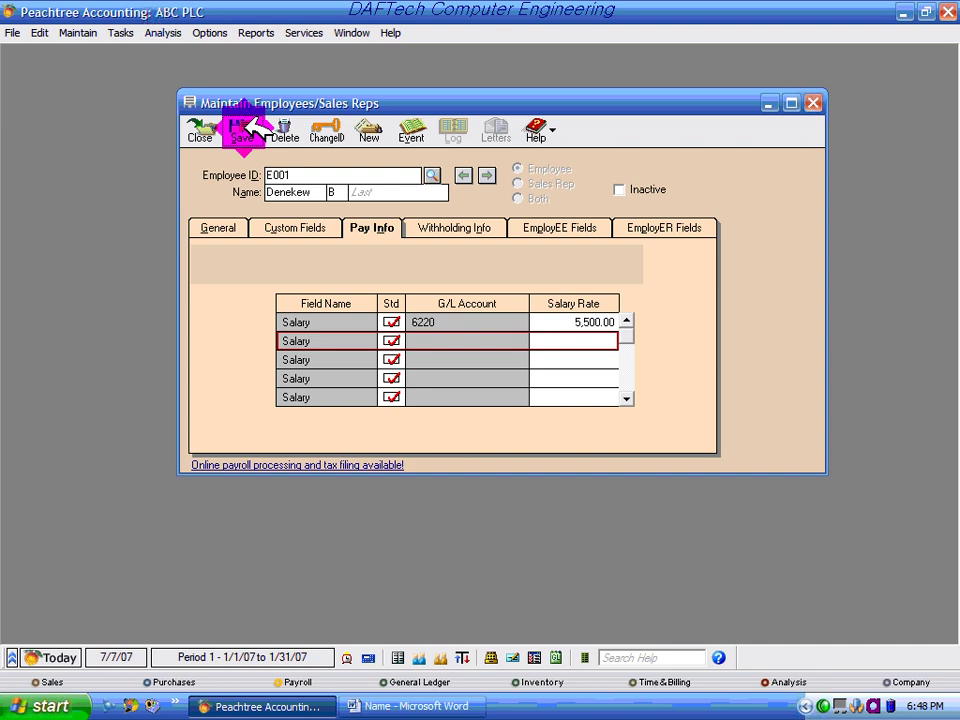
- Start a new employee record and enter the second employee's ID, name and street address from the Word list
click(226, 228)
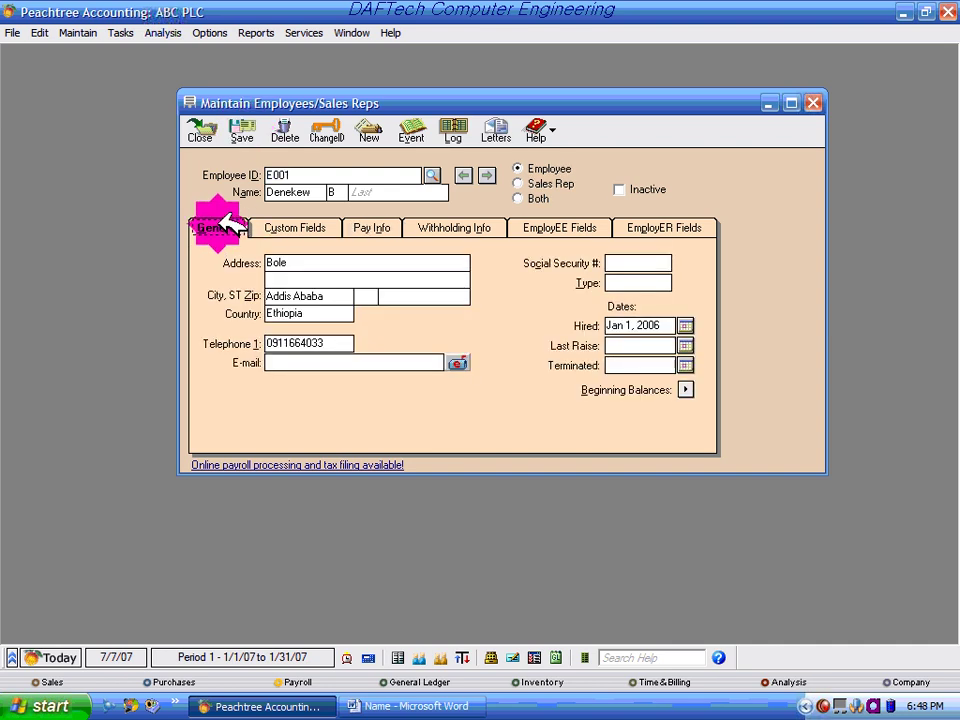
click(370, 132)
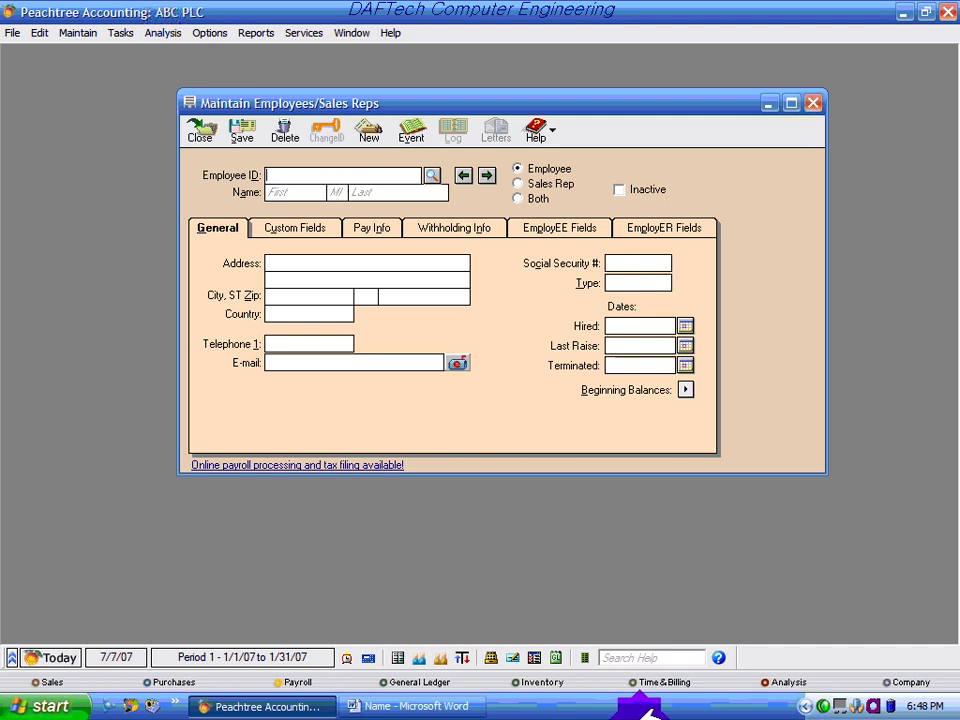
click(462, 703)
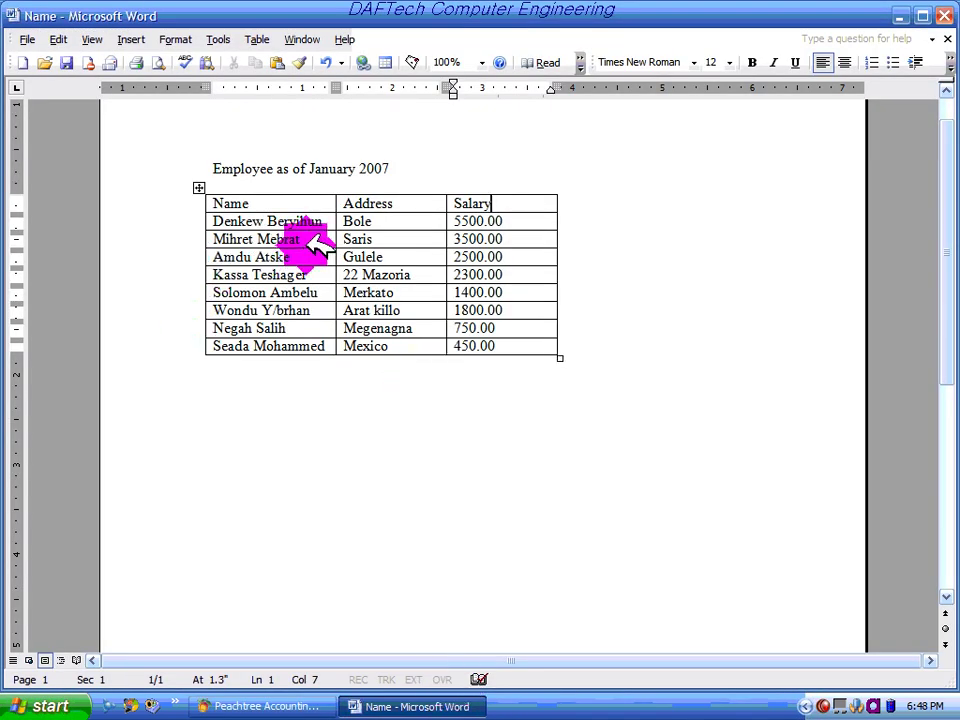
click(240, 706)
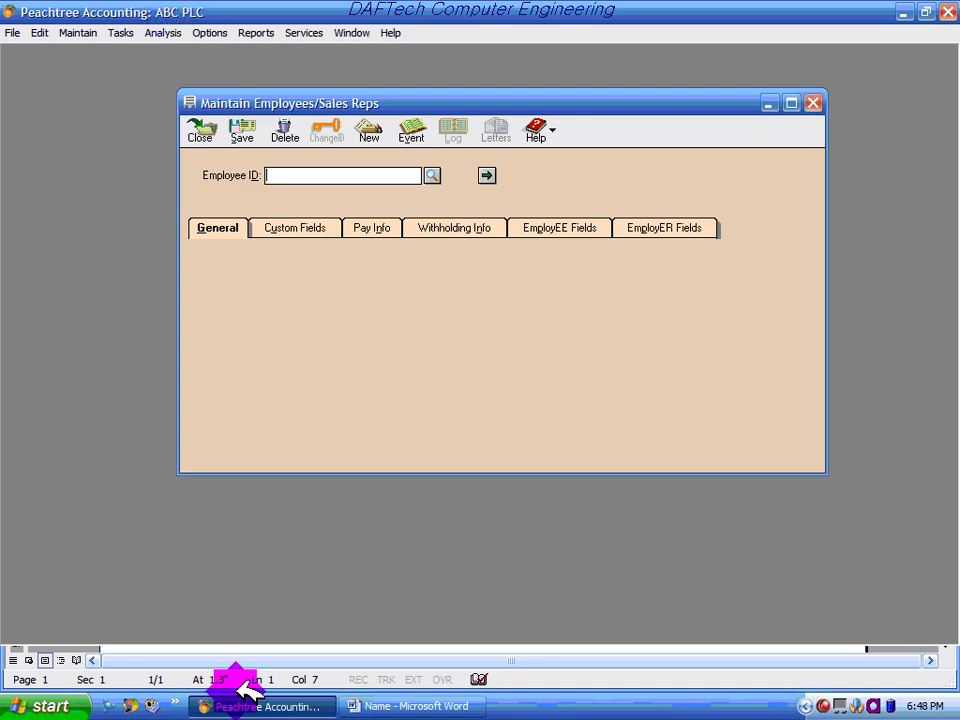
click(290, 180)
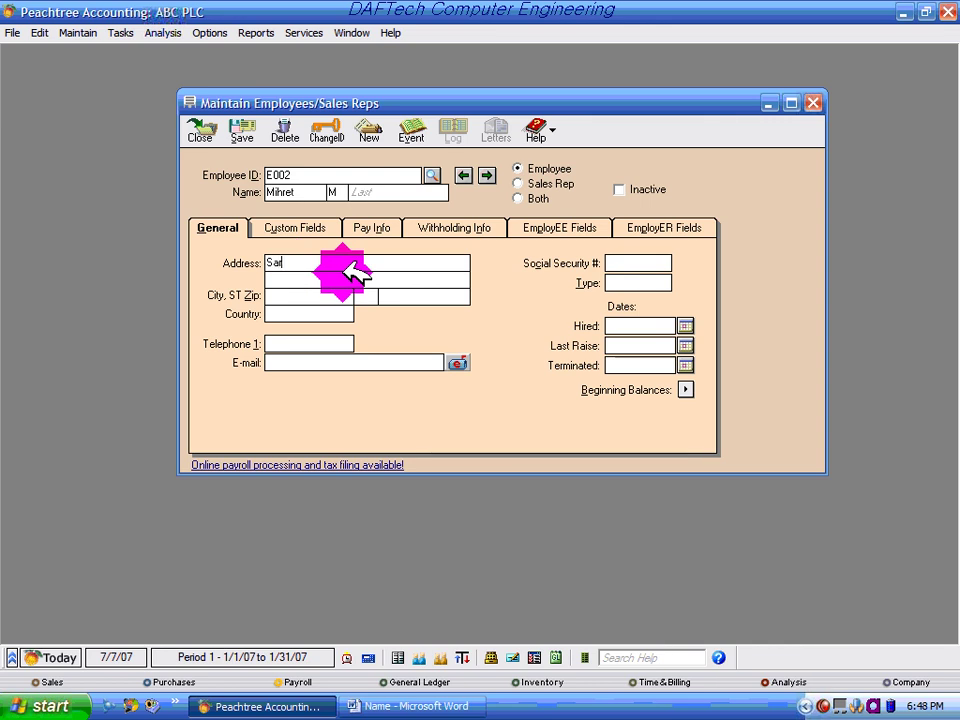
- Try the Employee, Sales Rep and Both classifications on the second employee's record to compare which sections each one offers
click(549, 170)
click(548, 184)
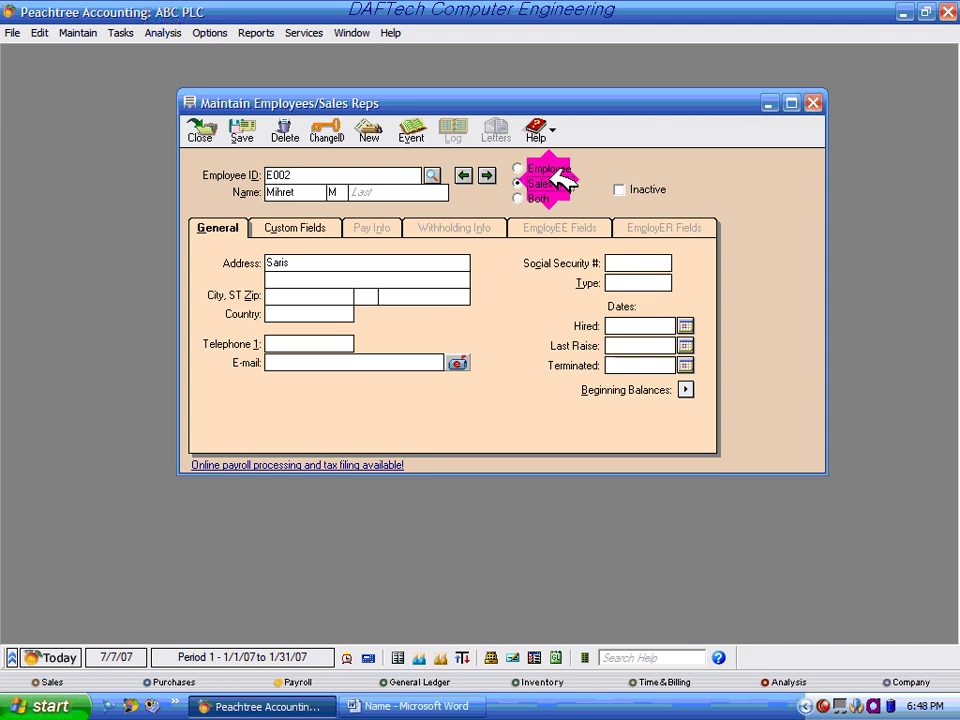
click(542, 198)
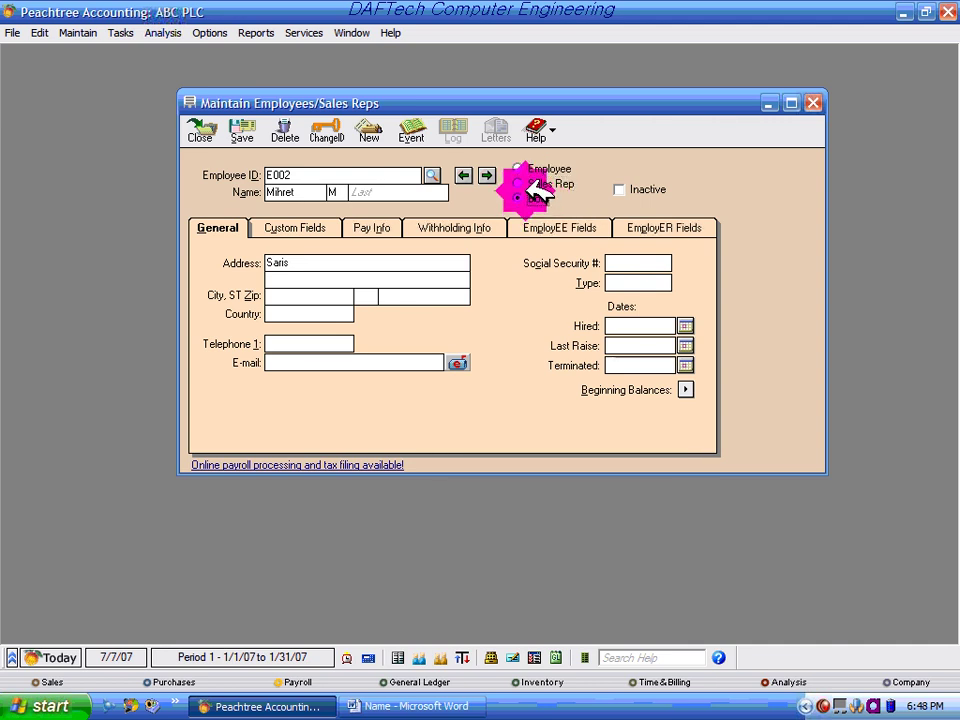
click(320, 228)
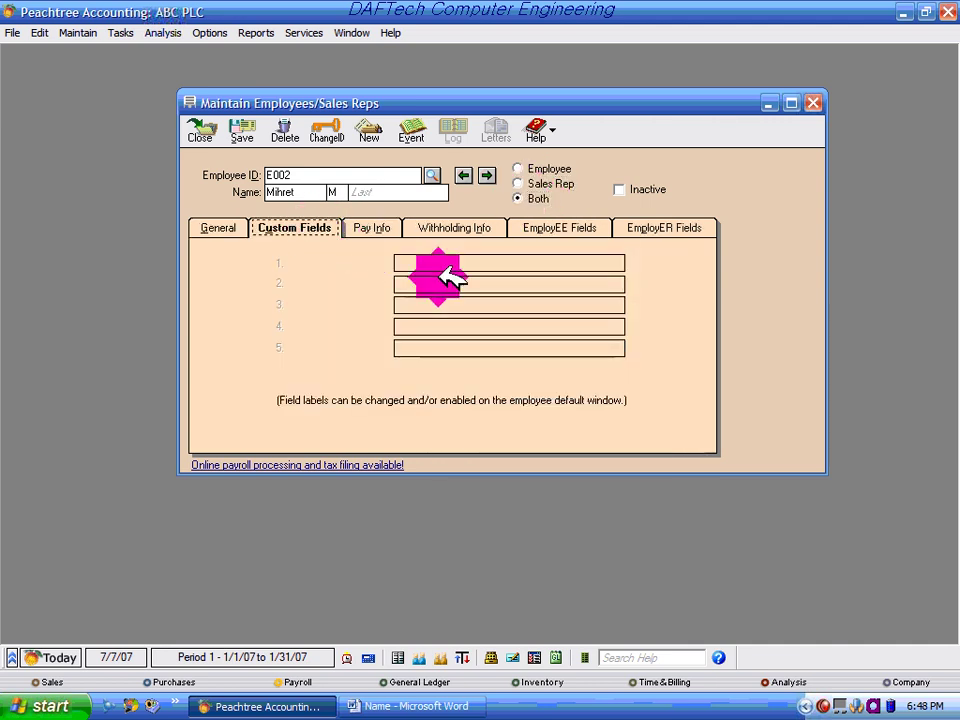
click(222, 229)
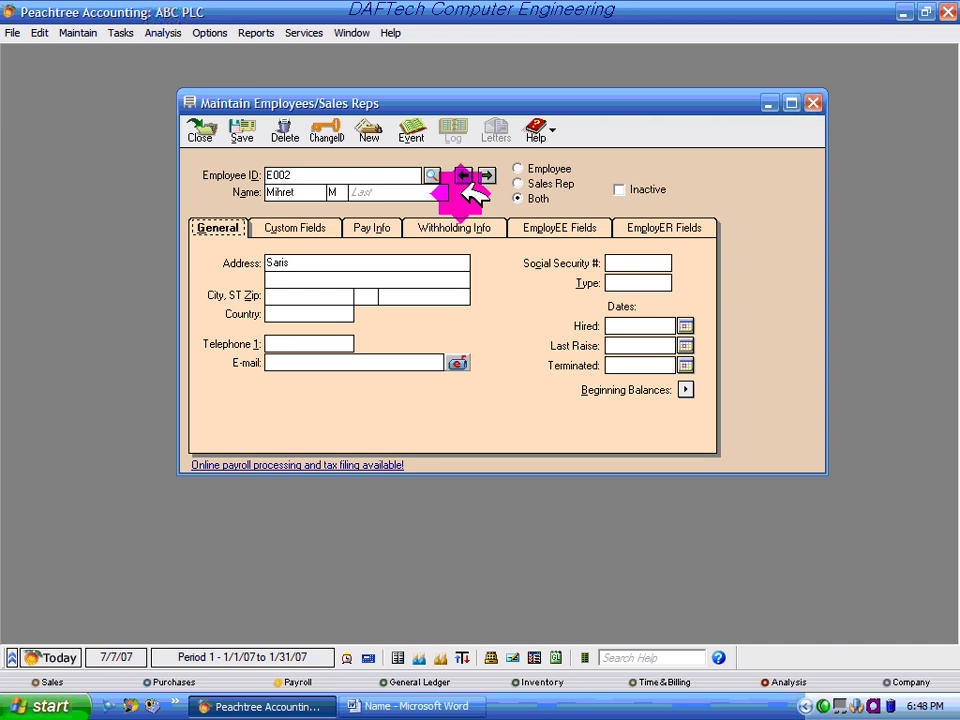
click(533, 170)
click(541, 184)
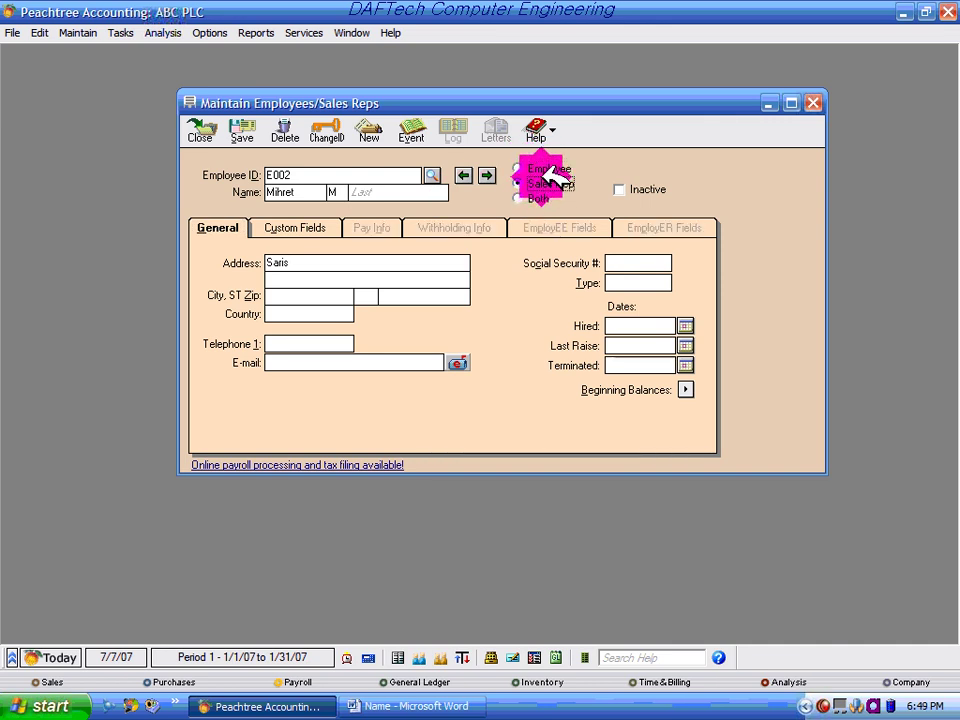
click(537, 199)
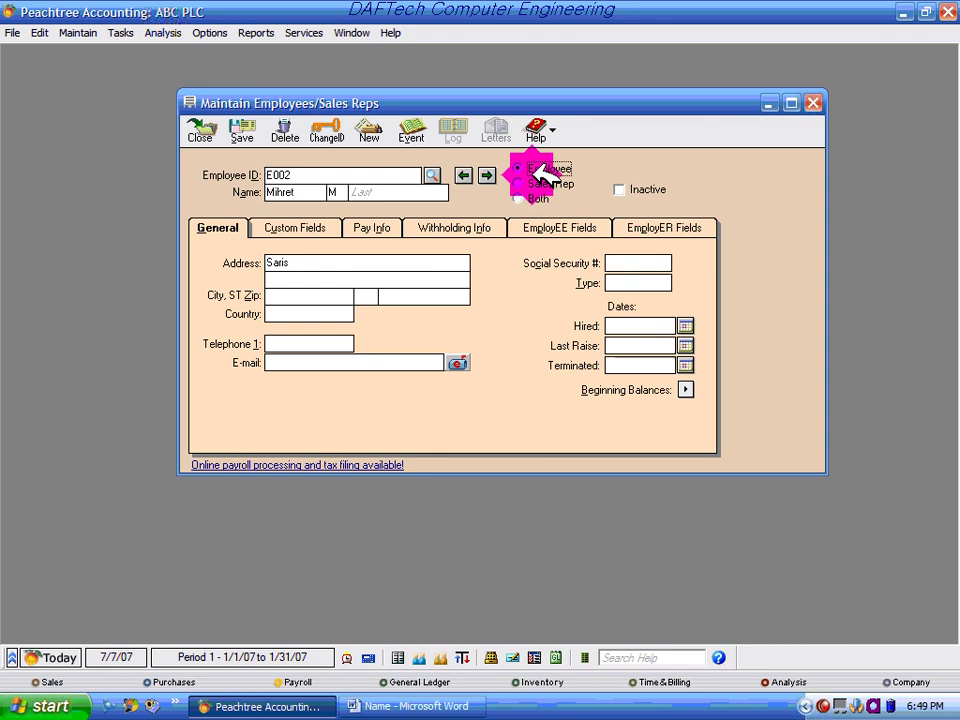
click(539, 185)
click(530, 198)
click(533, 186)
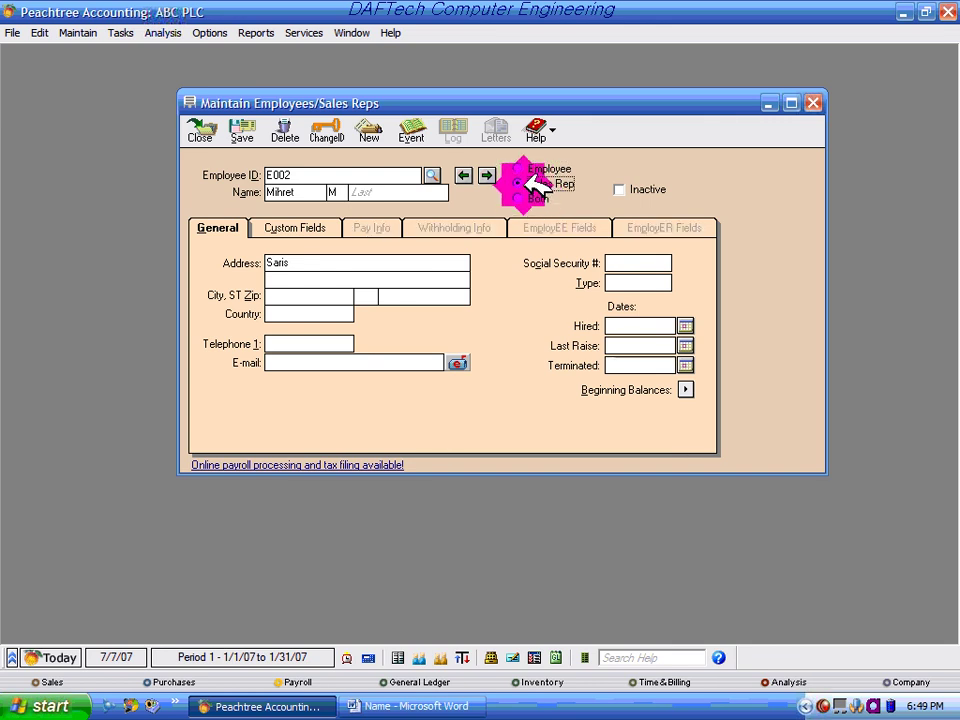
click(533, 198)
click(535, 186)
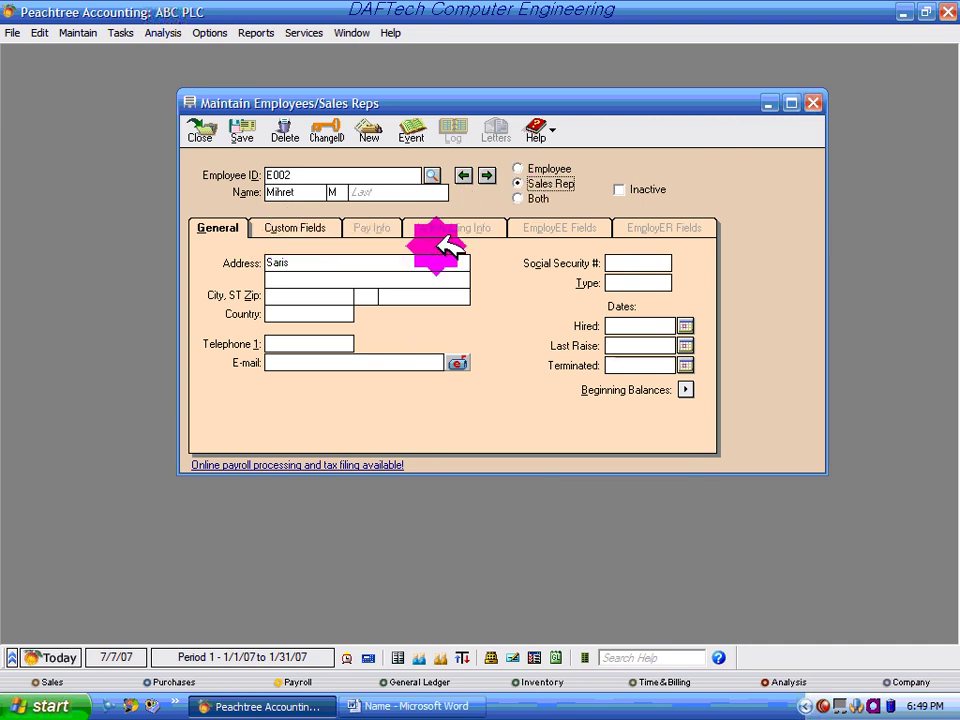
click(549, 166)
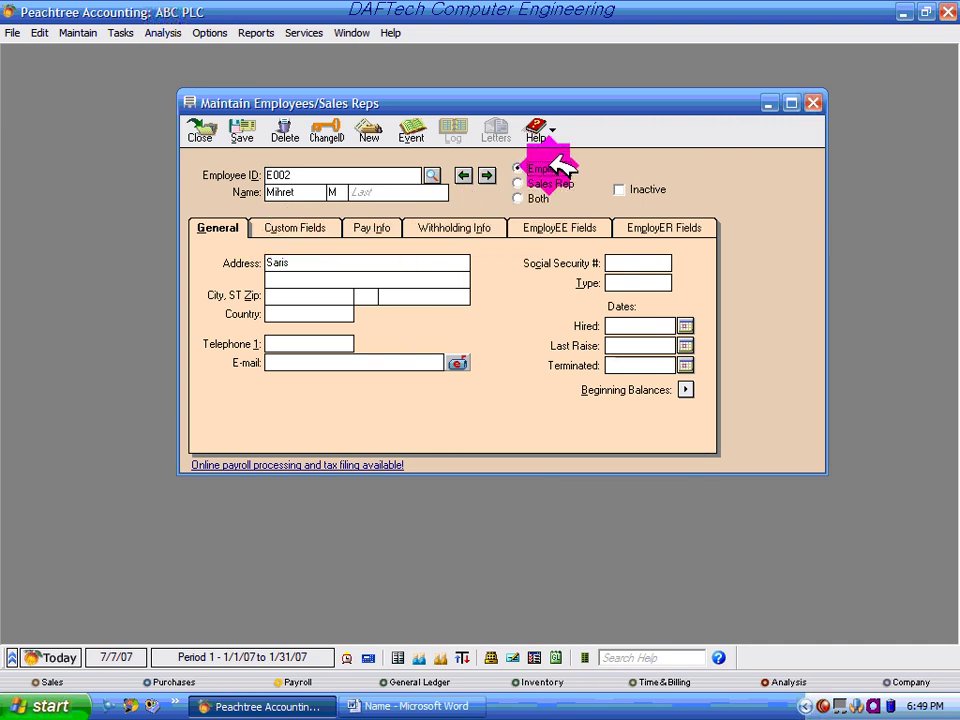
- Classify the second employee as Both and set the pay method to Salary with a Monthly frequency
click(518, 198)
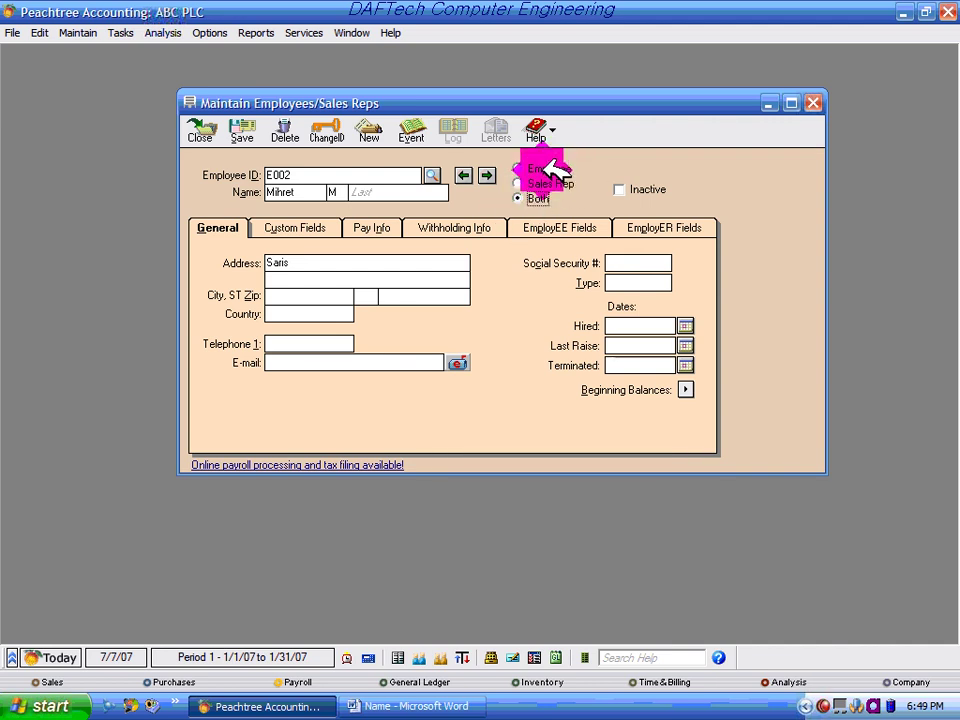
click(374, 228)
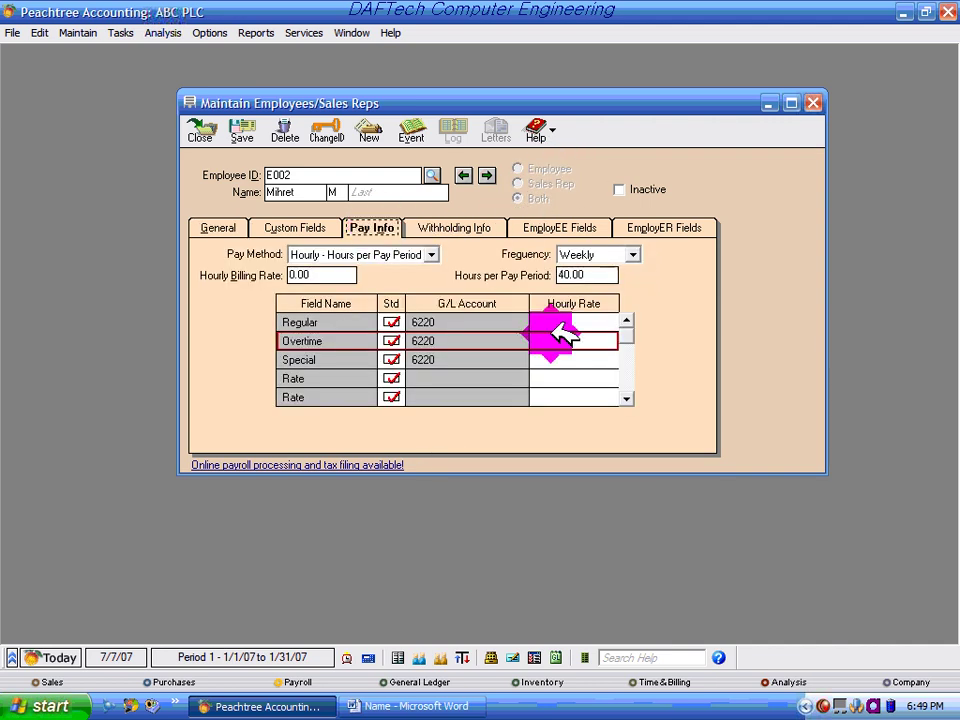
click(428, 254)
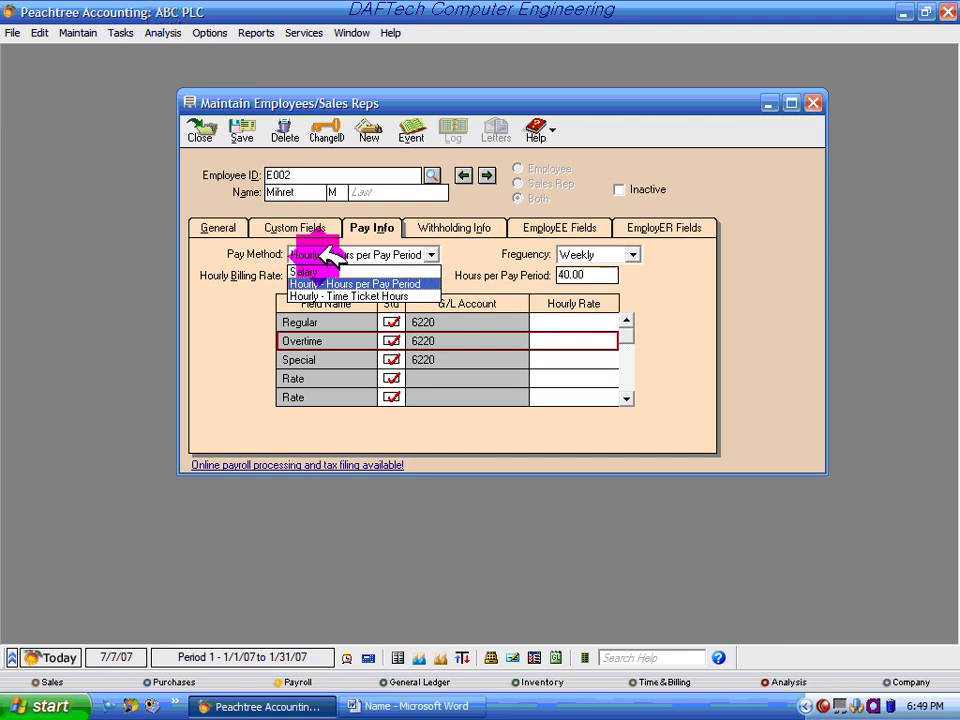
click(318, 270)
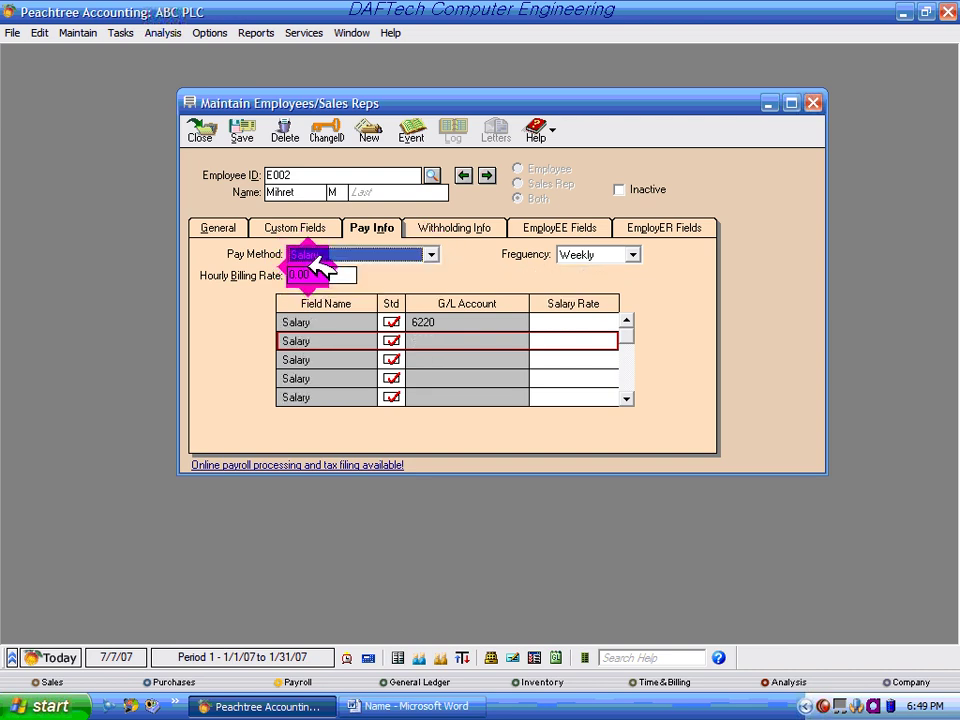
click(633, 254)
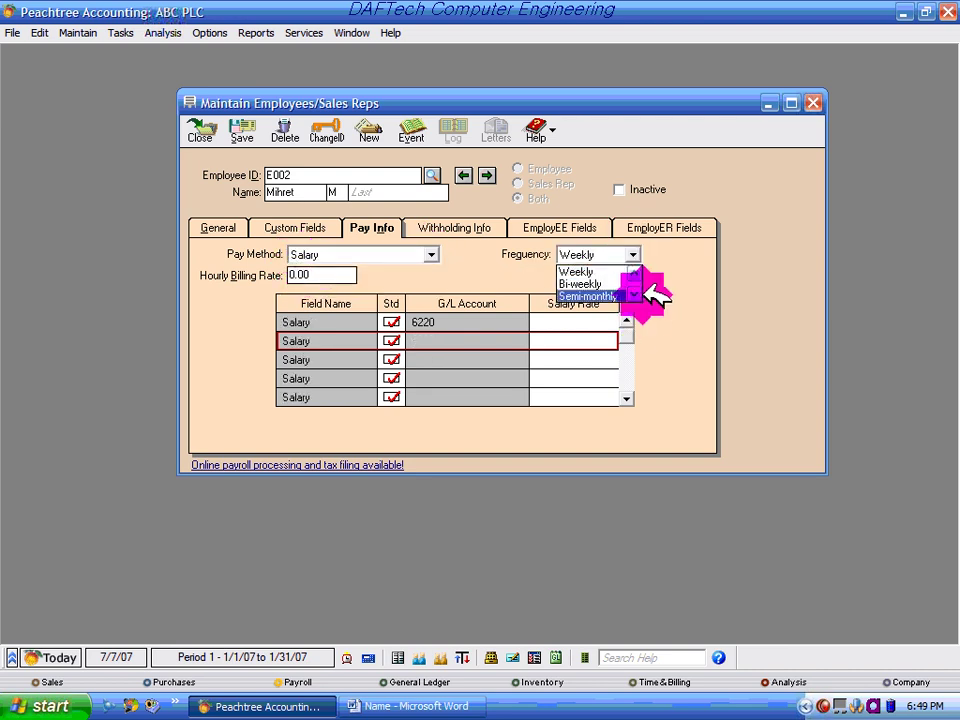
click(600, 282)
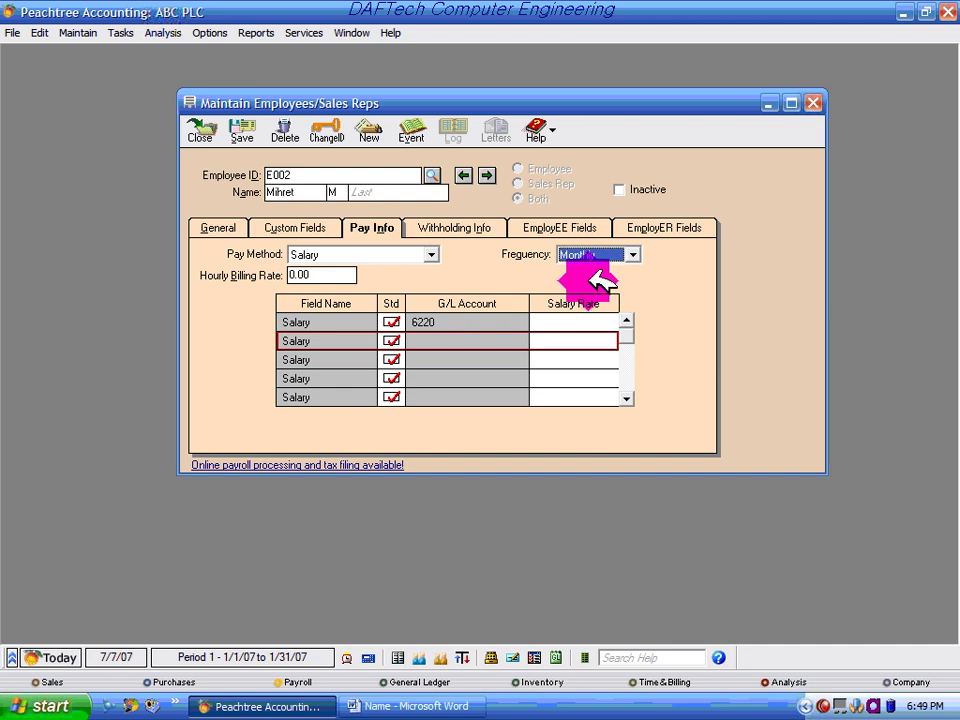
- Check the second employee's salary in the Word list, set the salary rate to 3,500.00 in Peachtree, and save the record
click(566, 320)
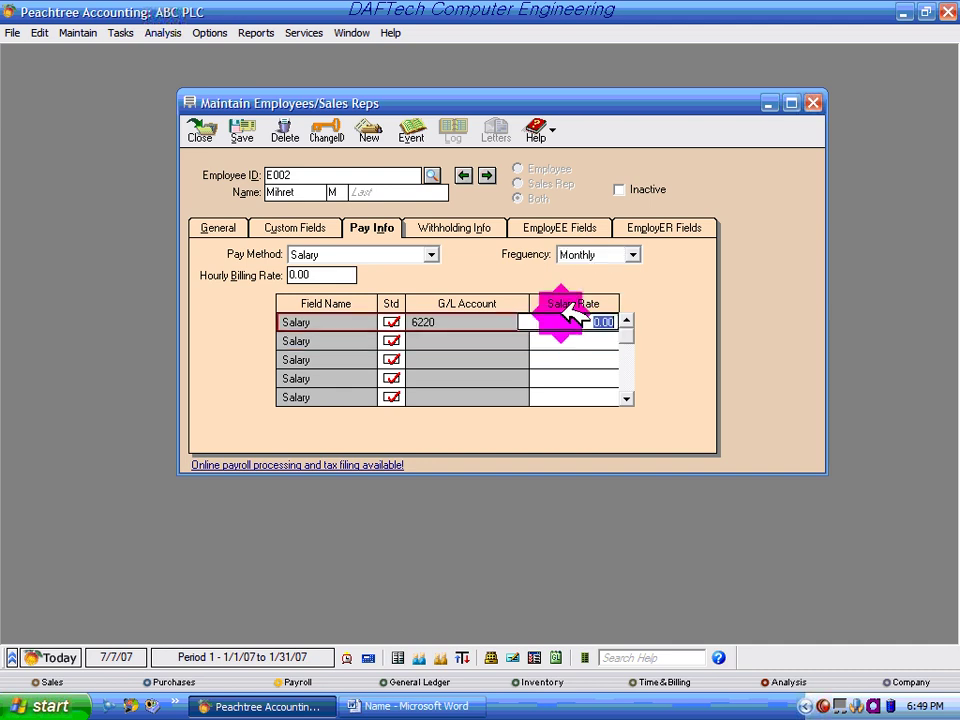
click(462, 700)
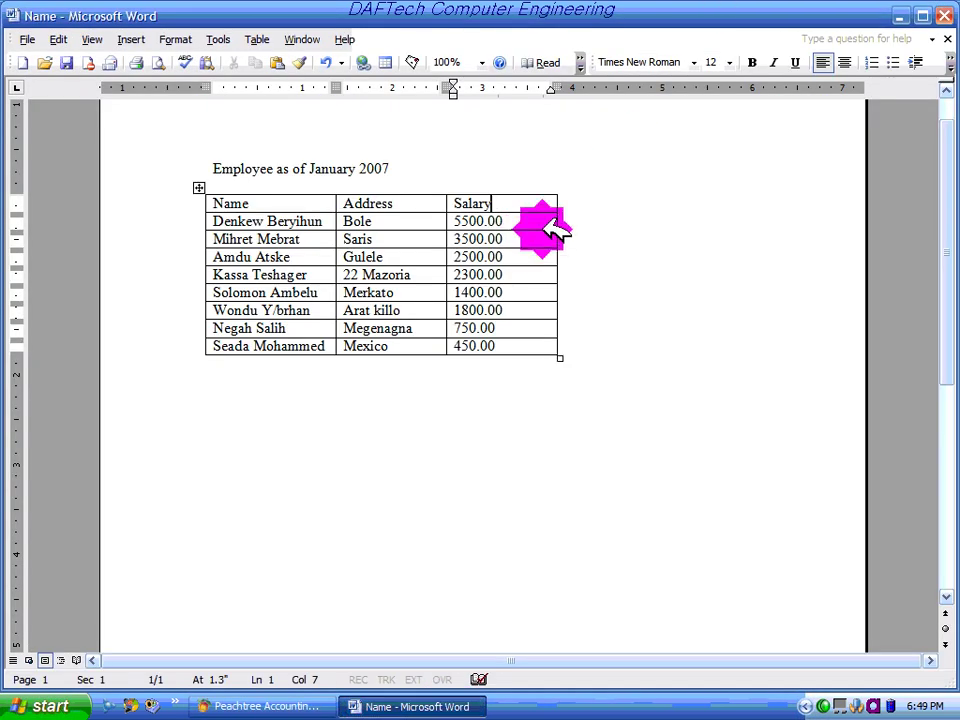
click(303, 703)
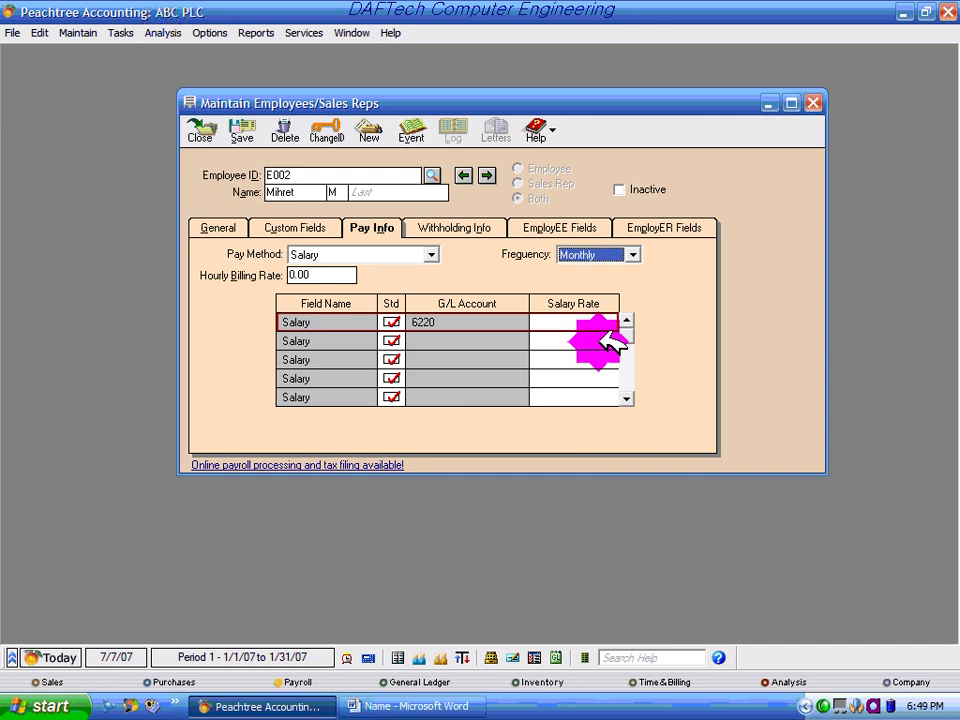
click(611, 320)
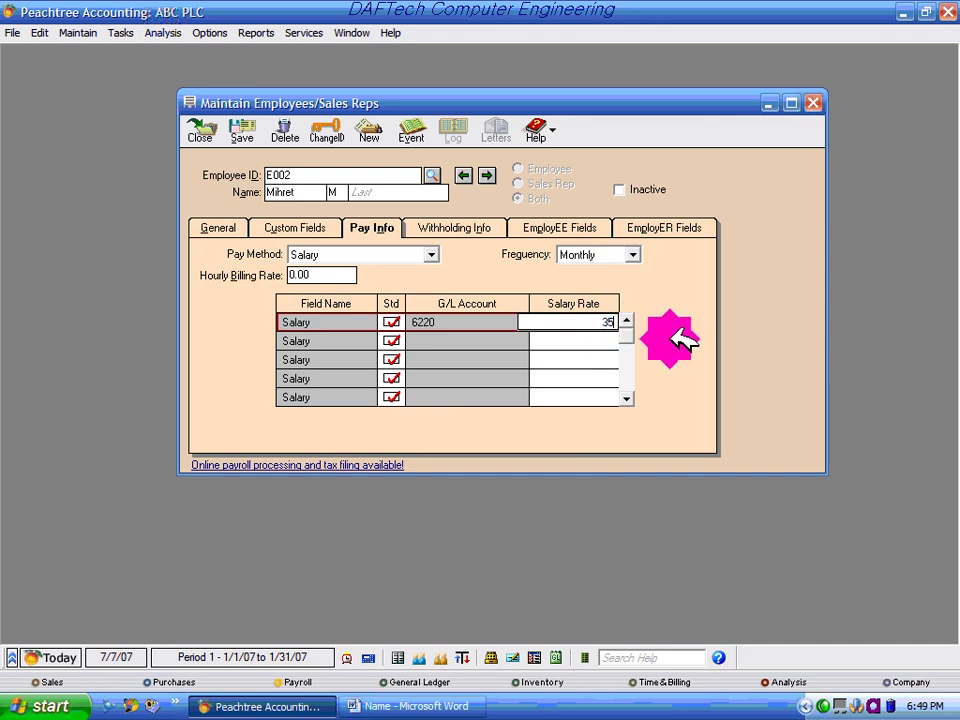
click(610, 340)
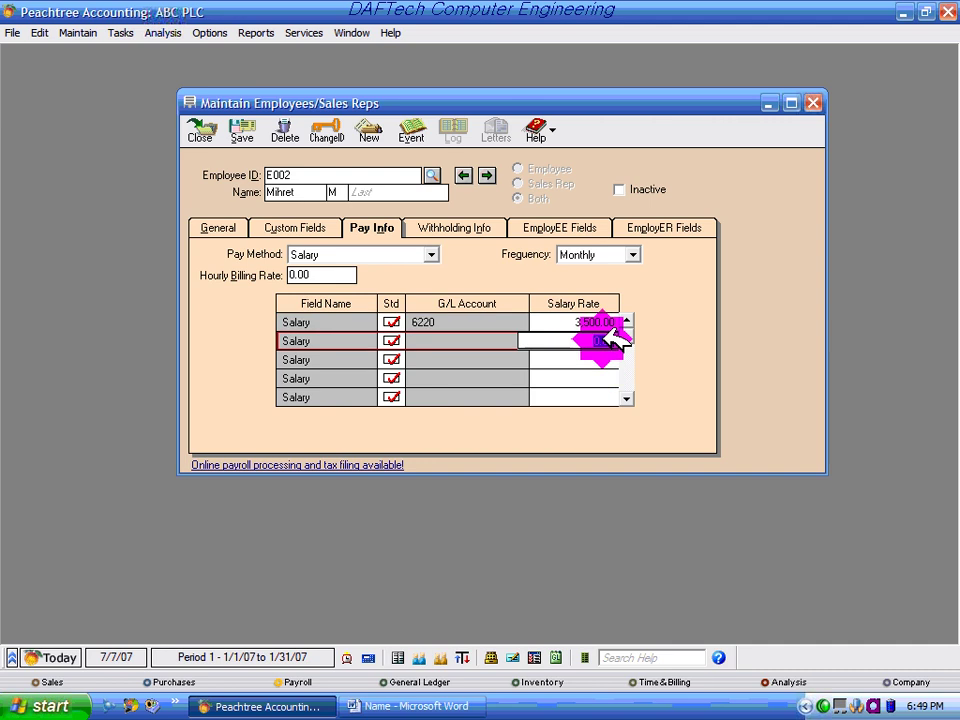
click(243, 135)
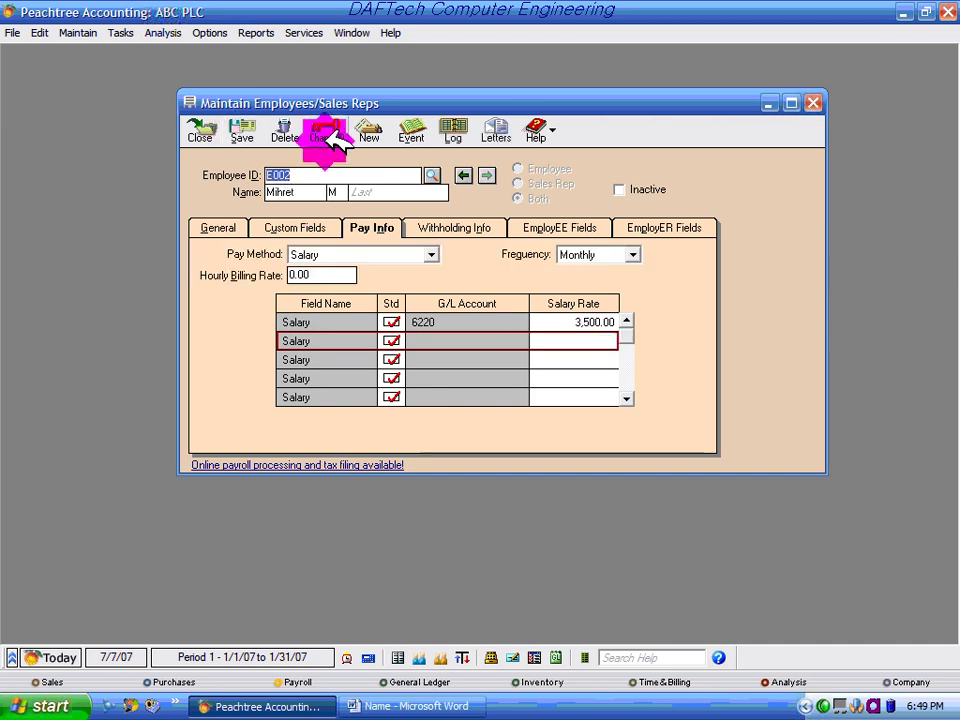
- Return to the general details and start a blank record for the next employee
click(232, 228)
click(372, 118)
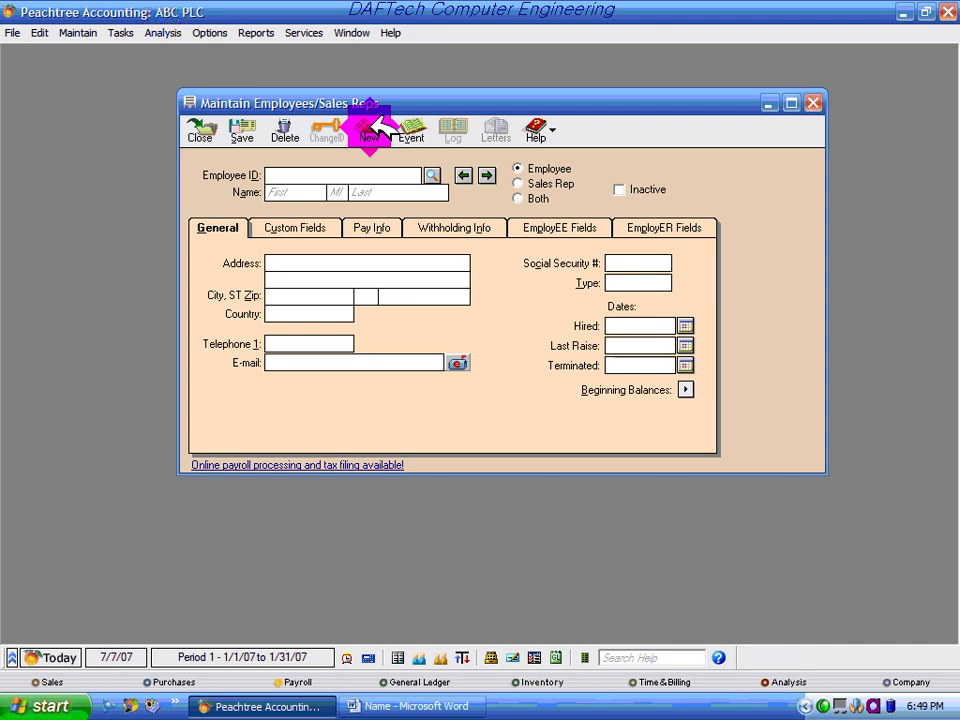
click(405, 192)
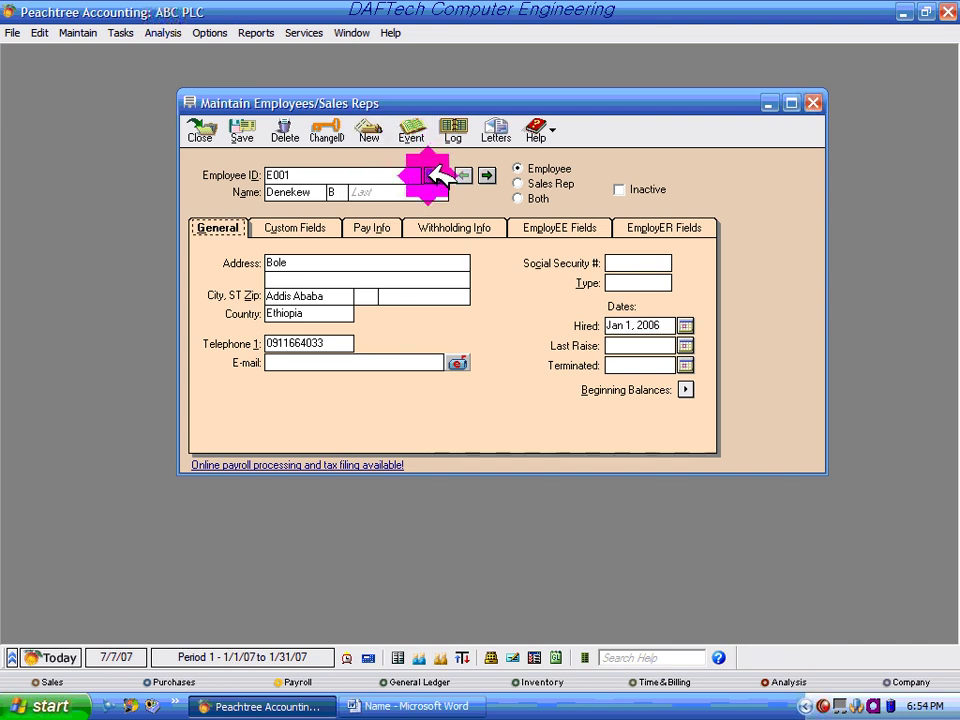
- Open the first employee's record from the employee lookup list and review the pay method, frequency and salary rate
click(436, 175)
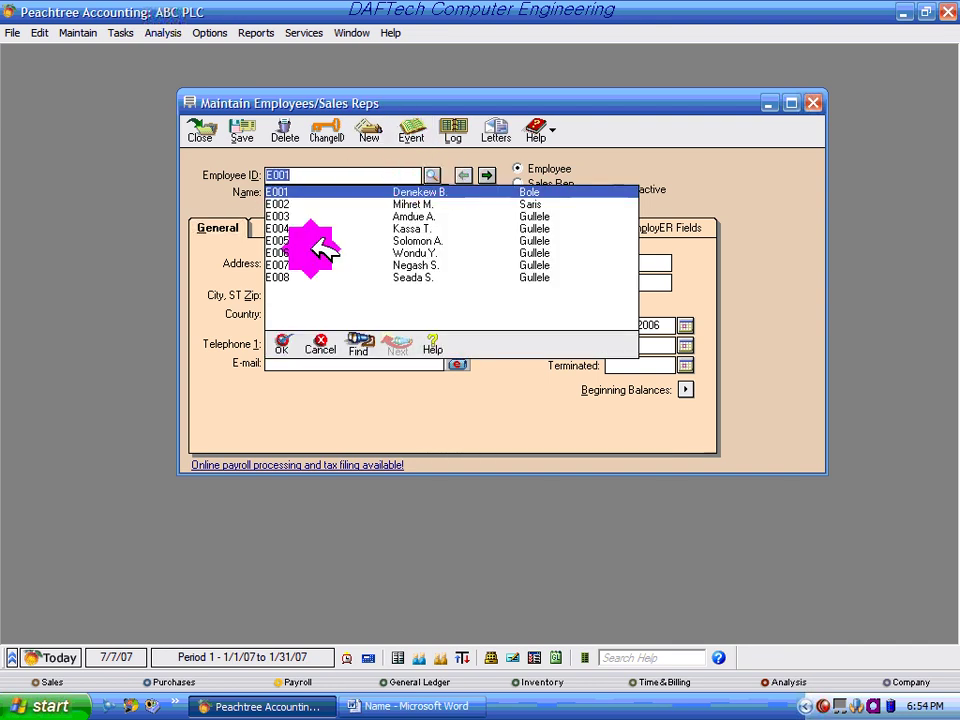
click(450, 204)
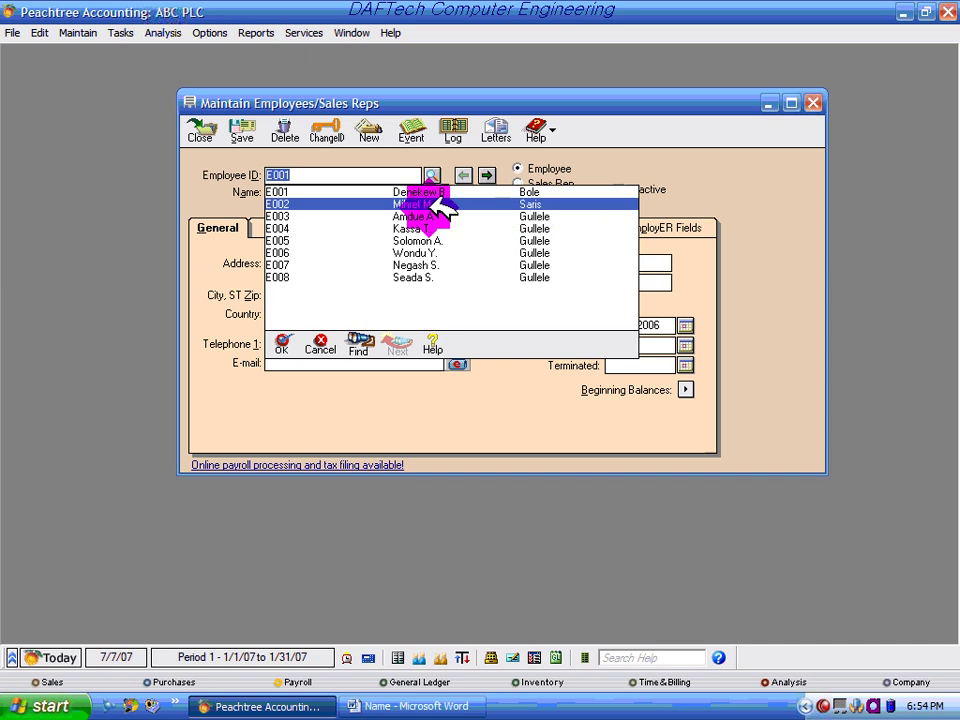
click(438, 193)
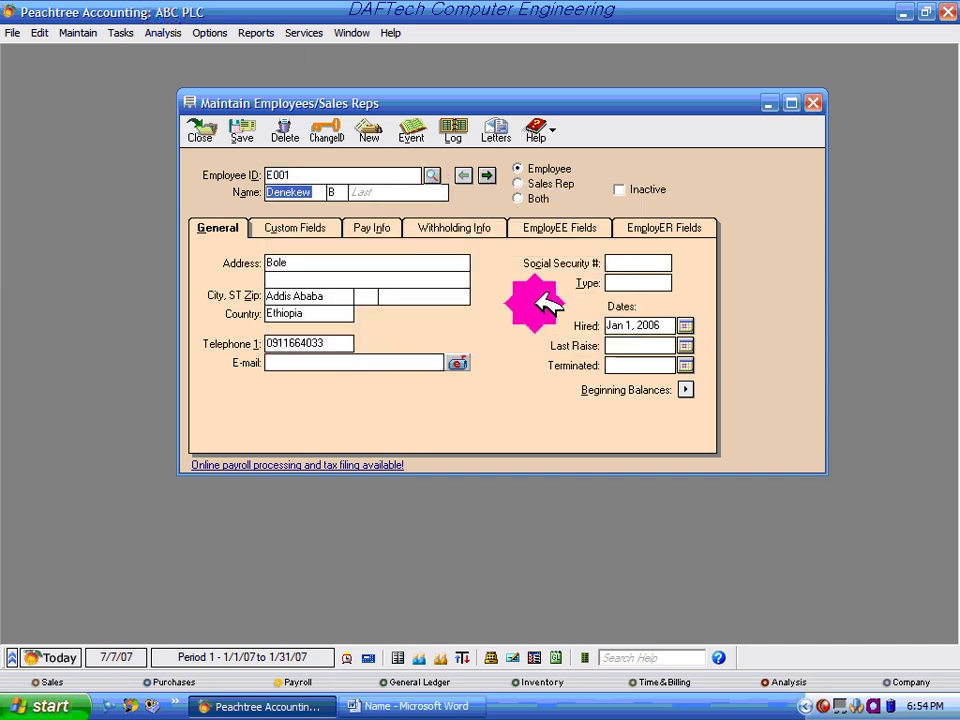
click(378, 226)
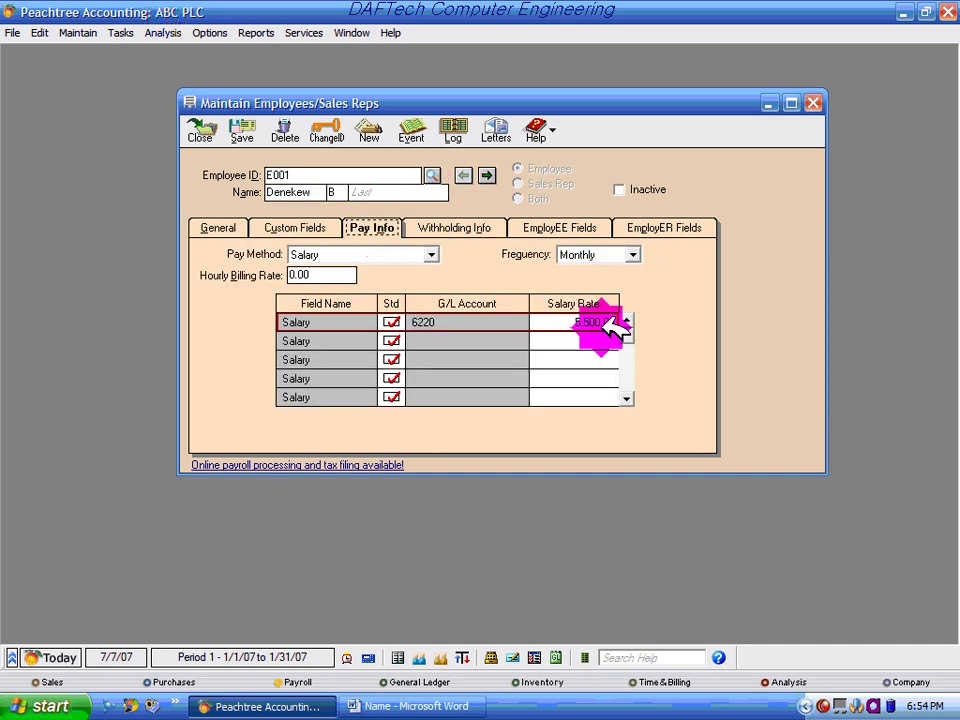